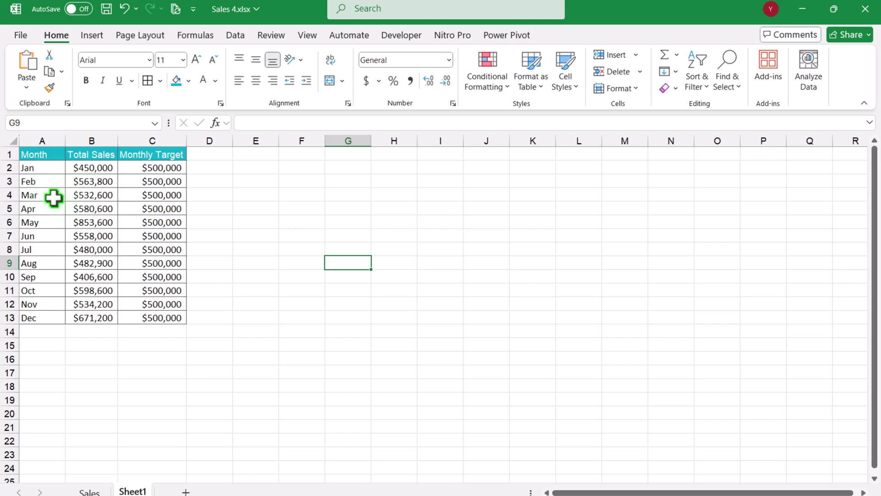
# - Add the header "Top Series" in cell D1, beside Monthly Target
pyautogui.click(385, 239)
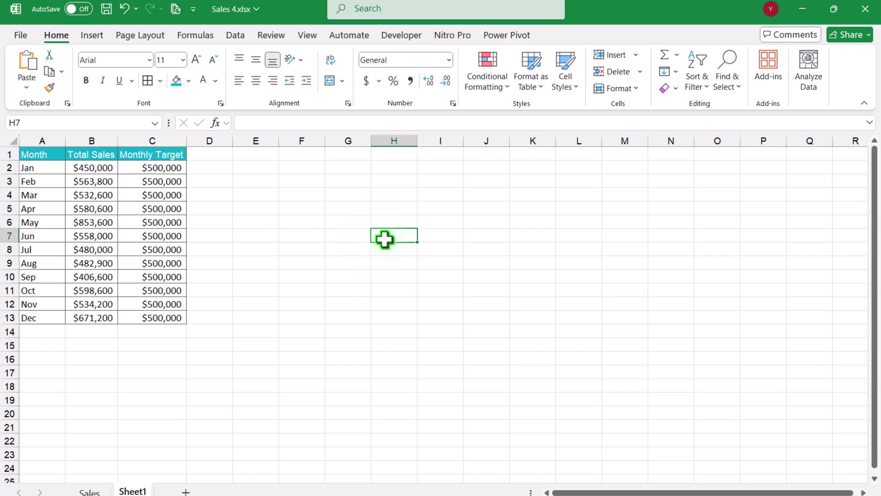
pyautogui.click(209, 157)
pyautogui.press('Return')
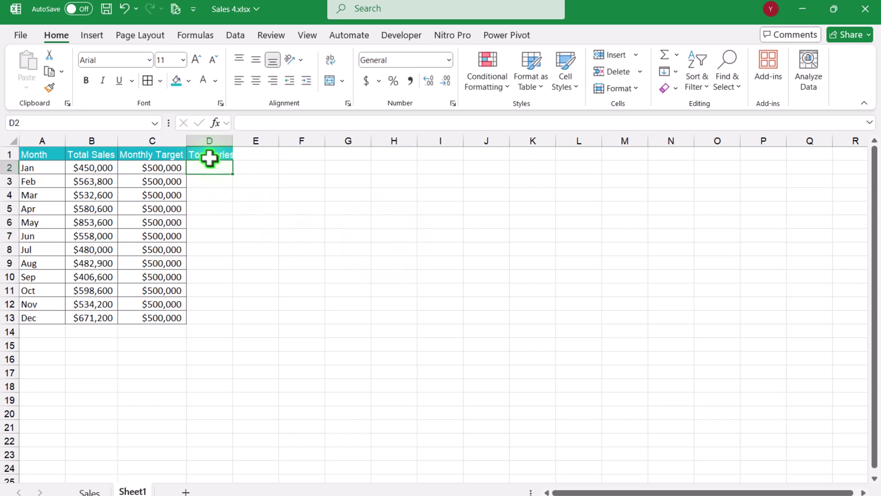
# - Fill D2:D13 with 0 and fit column D to its header
pyautogui.write('0')
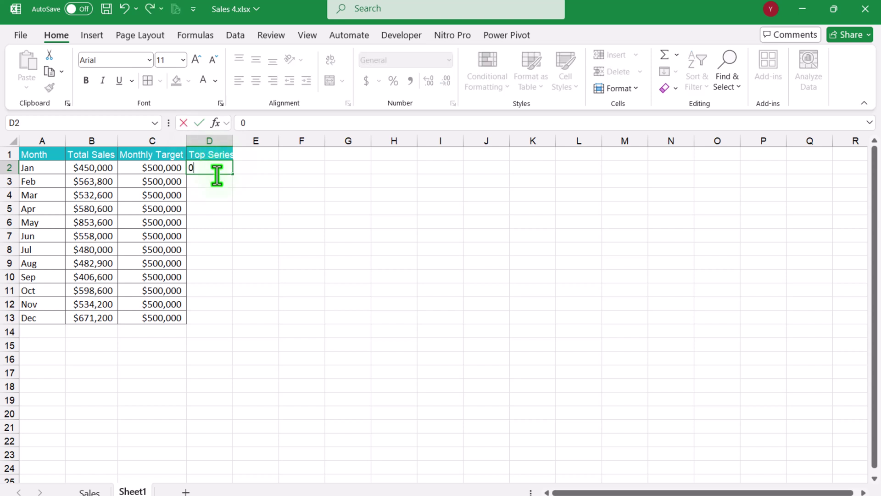
pyautogui.hotkey('ctrl', 'Return')
pyautogui.click(220, 167)
pyautogui.moveTo(232, 173); pyautogui.dragTo(222, 324)
pyautogui.doubleClick(232, 139)
pyautogui.click(296, 197)
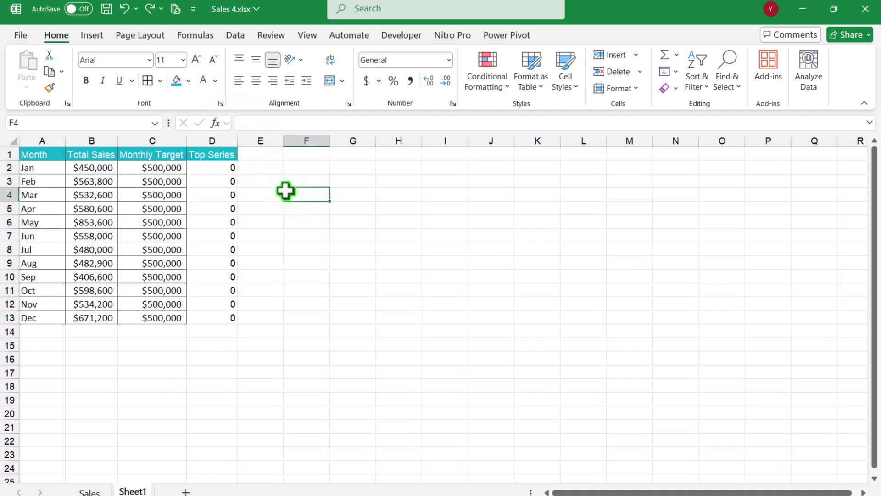
# - Add the header "% to Target" in cell E1 and fit column E to it
pyautogui.click(258, 153)
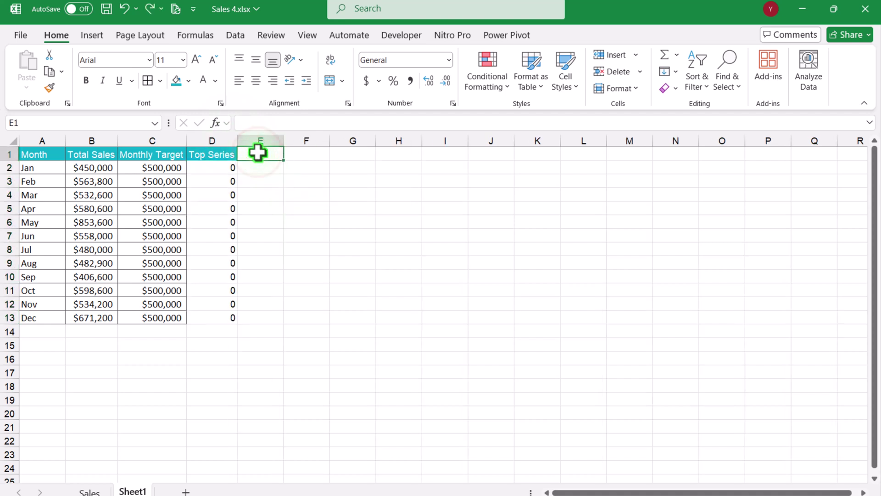
pyautogui.write('% to T')
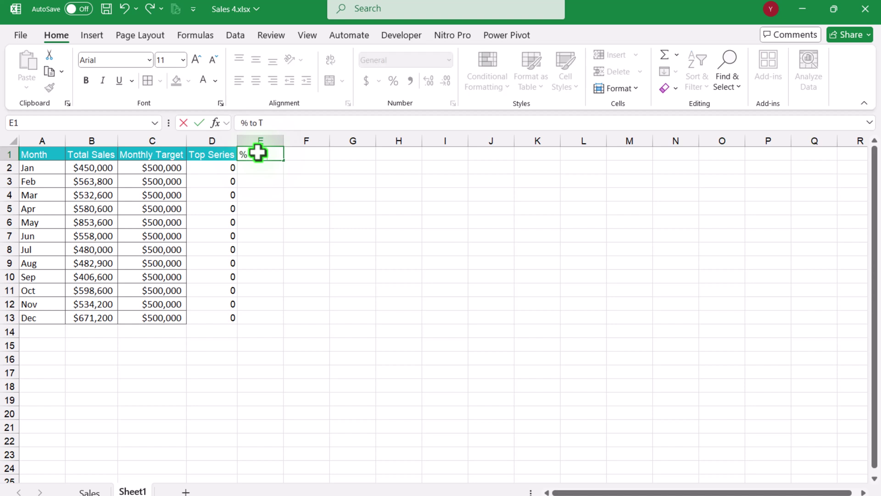
pyautogui.write('arget')
pyautogui.press('Return')
pyautogui.doubleClick(283, 141)
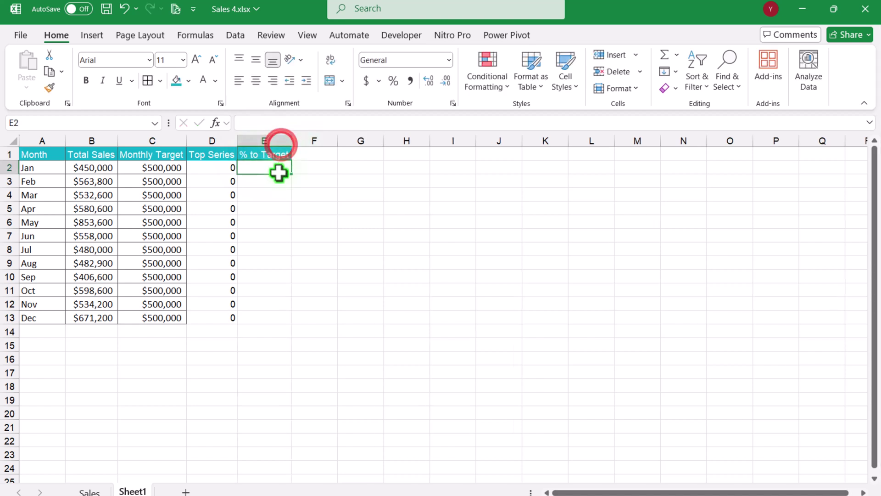
# - Enter the formula =(B2-C2)/C2 in cell E2 for January's percentage difference from target
pyautogui.write('=')
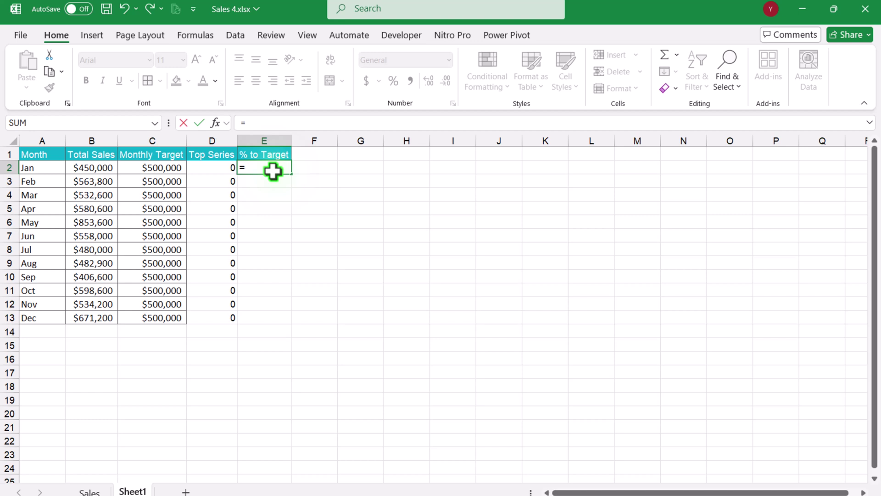
pyautogui.write('(')
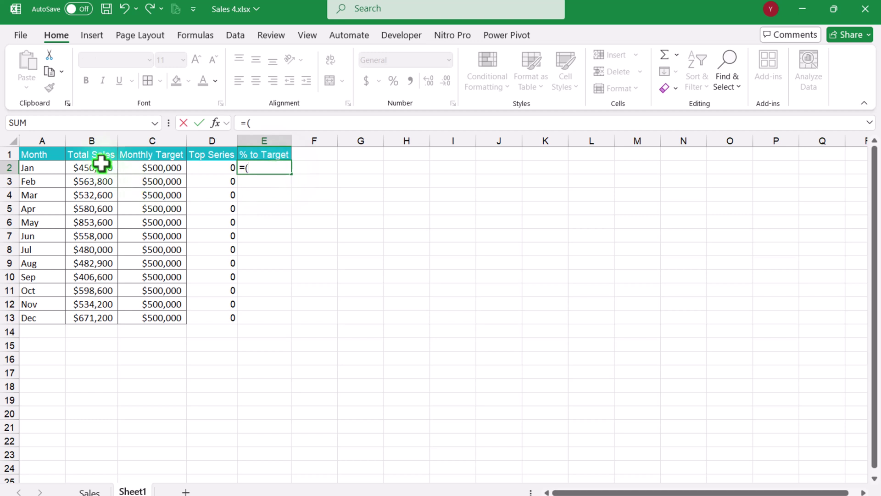
pyautogui.click(102, 167)
pyautogui.write('-')
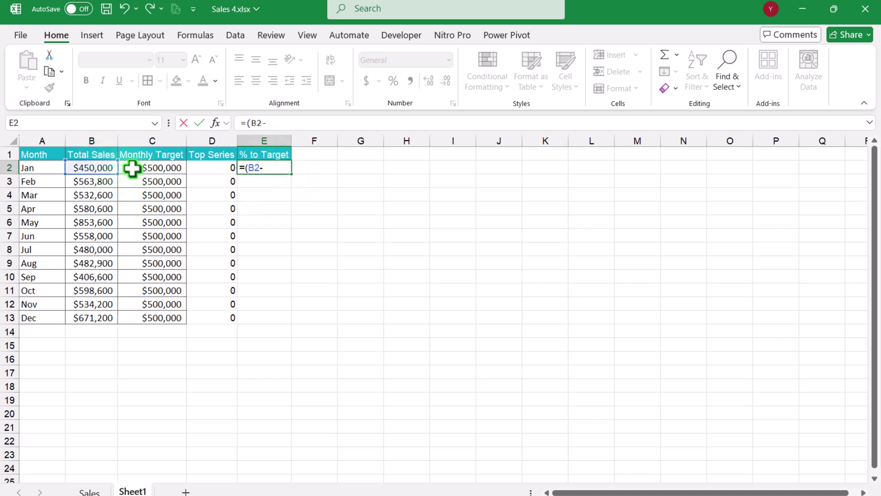
pyautogui.click(132, 167)
pyautogui.write(')')
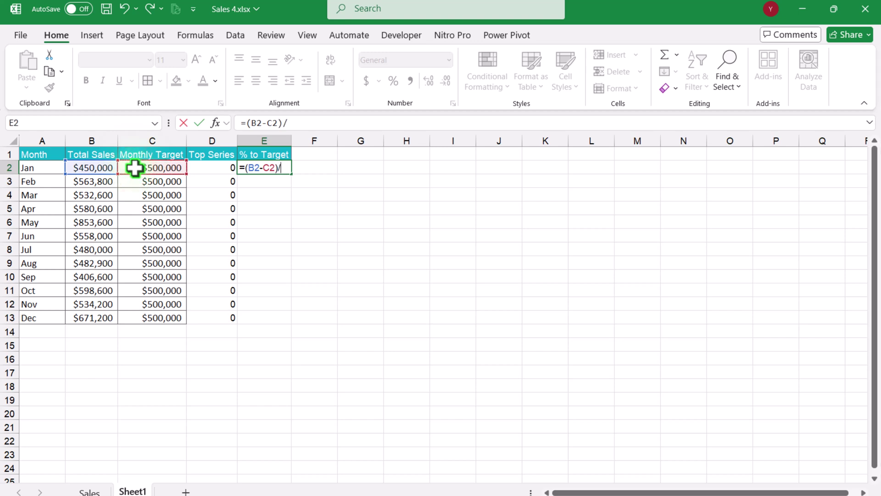
pyautogui.write('/')
pyautogui.click(135, 168)
pyautogui.press('Return')
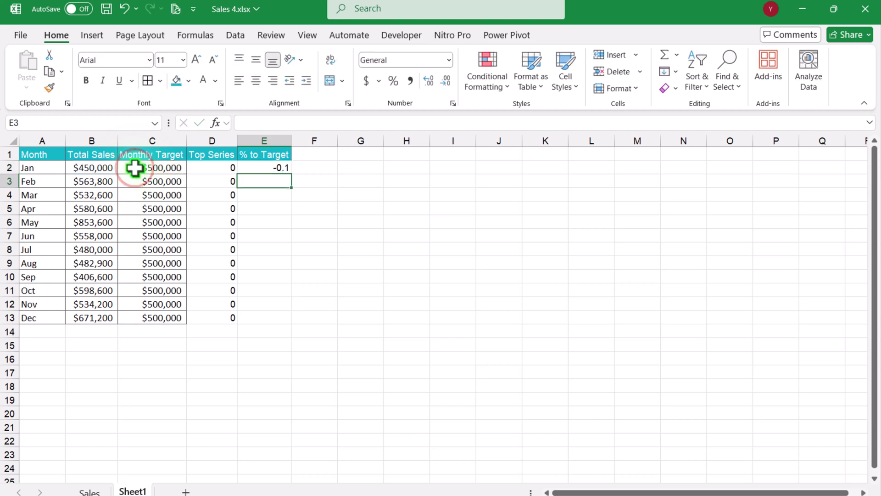
# - Format E2 as a percentage and fill its formula down through E13
pyautogui.click(267, 168)
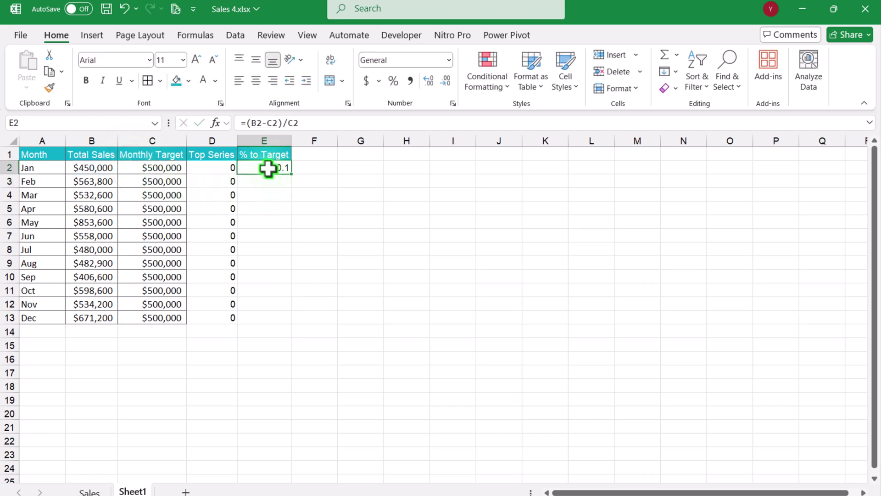
pyautogui.click(392, 81)
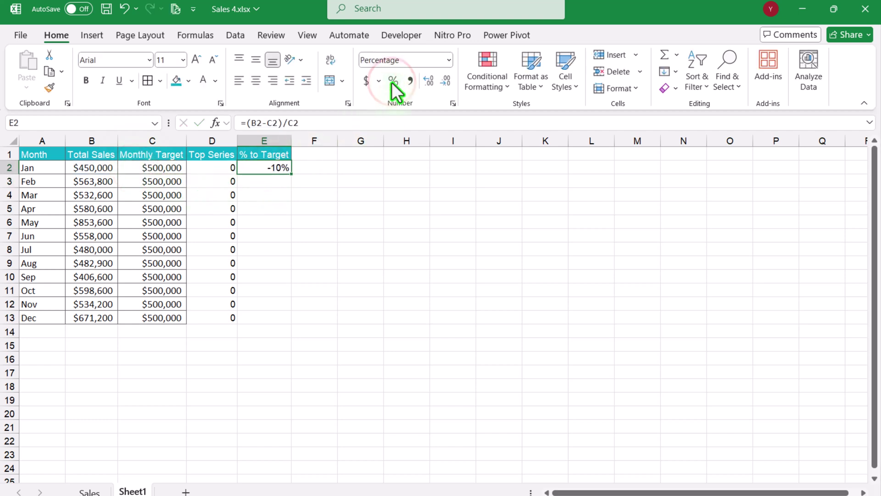
pyautogui.moveTo(291, 174); pyautogui.dragTo(286, 317)
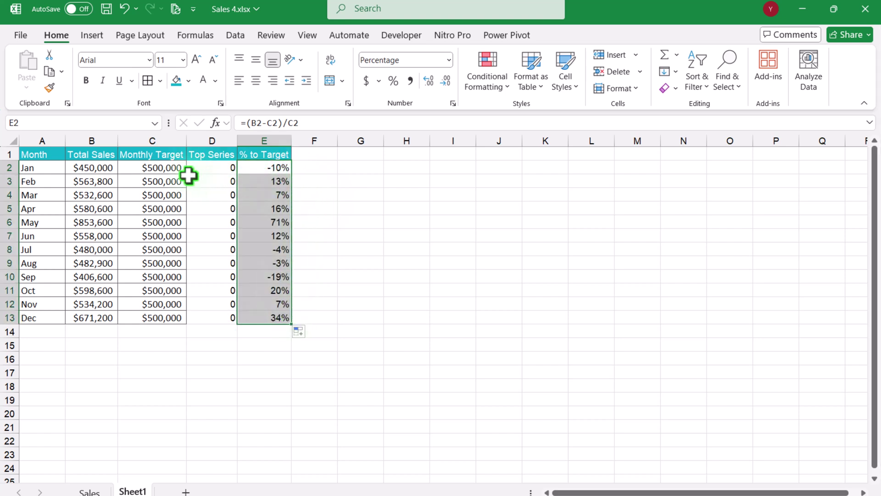
# - Add the header "Actual Difference" in cell F1
pyautogui.click(311, 154)
pyautogui.write('Actual Difference')
pyautogui.press('Return')
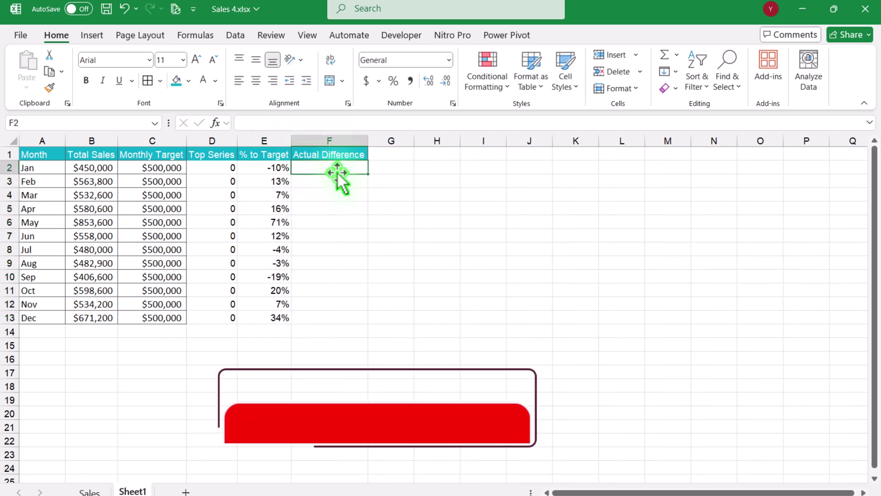
# - Calculate sales minus target in F2 with =B2-C2 and fill the formula down through F13
pyautogui.write('=')
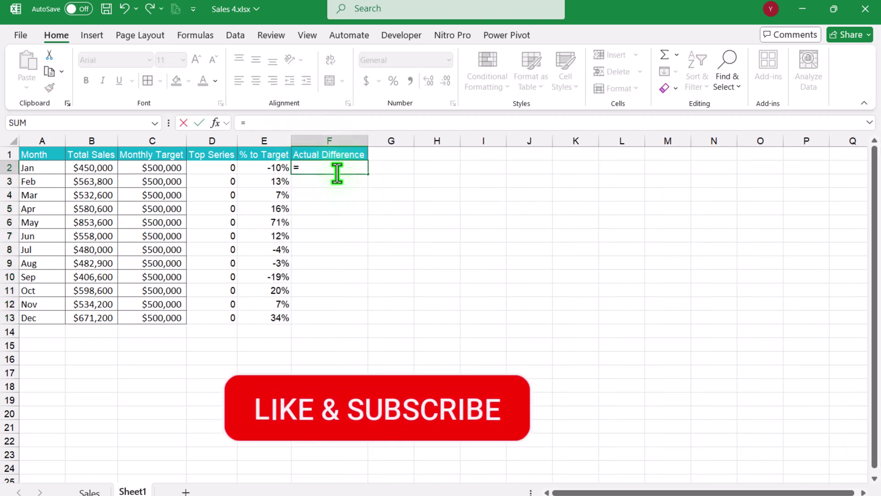
pyautogui.click(94, 168)
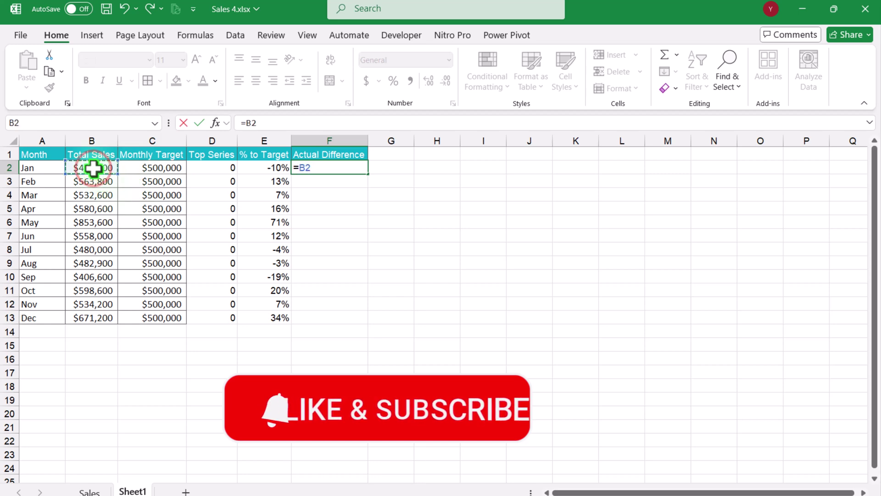
pyautogui.write('-')
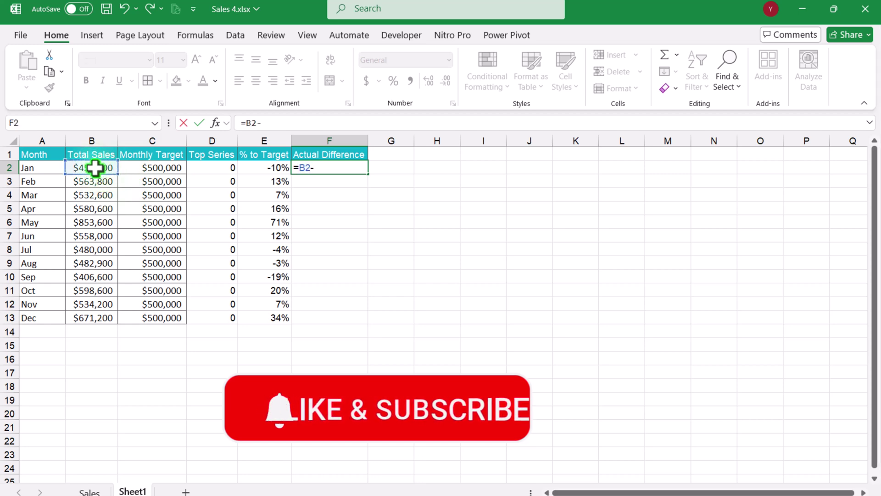
pyautogui.click(137, 168)
pyautogui.press('Return')
pyautogui.click(365, 169)
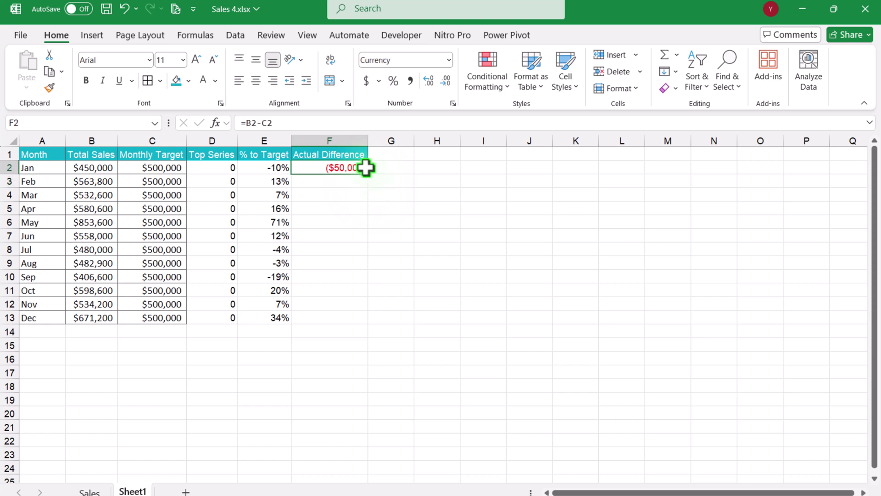
pyautogui.moveTo(367, 175); pyautogui.dragTo(352, 324)
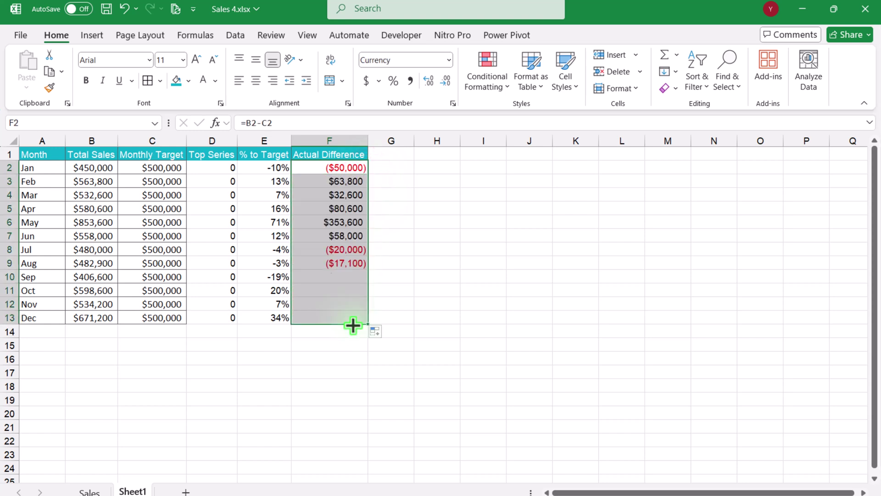
pyautogui.click(378, 194)
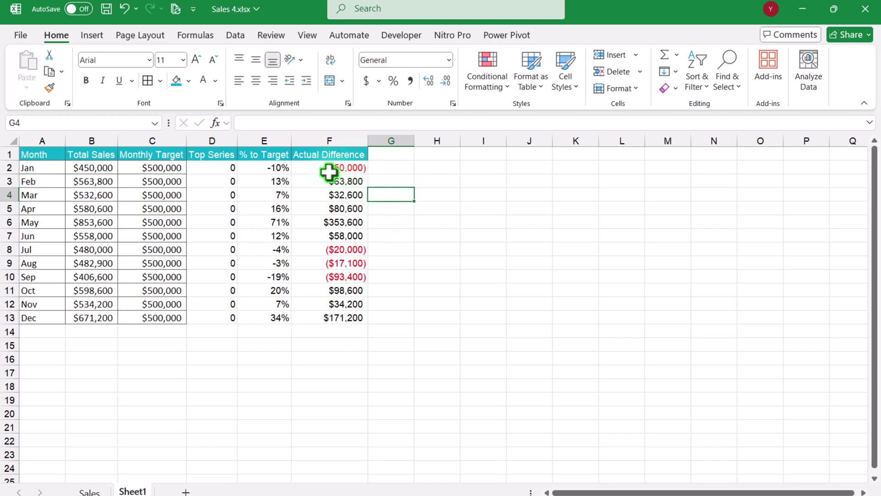
# - Add the header "OutSide Data Label" in cell G1
pyautogui.click(391, 151)
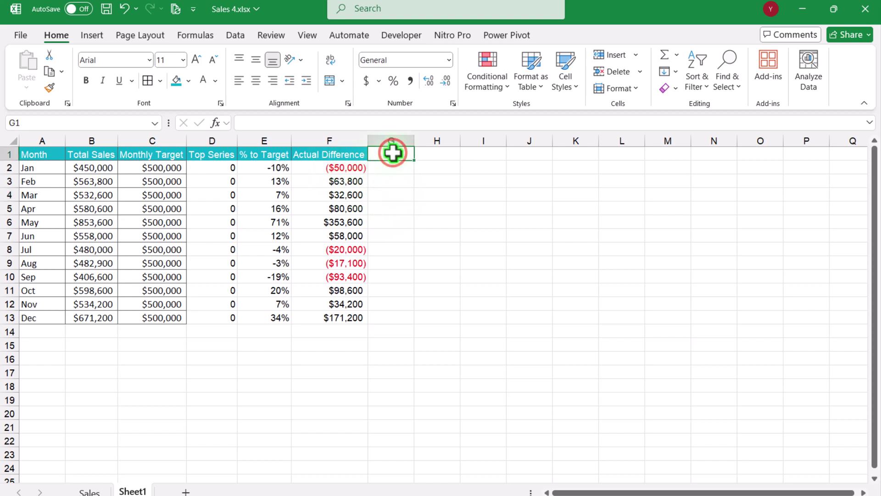
pyautogui.write('Outcome')
pyautogui.press('Return')
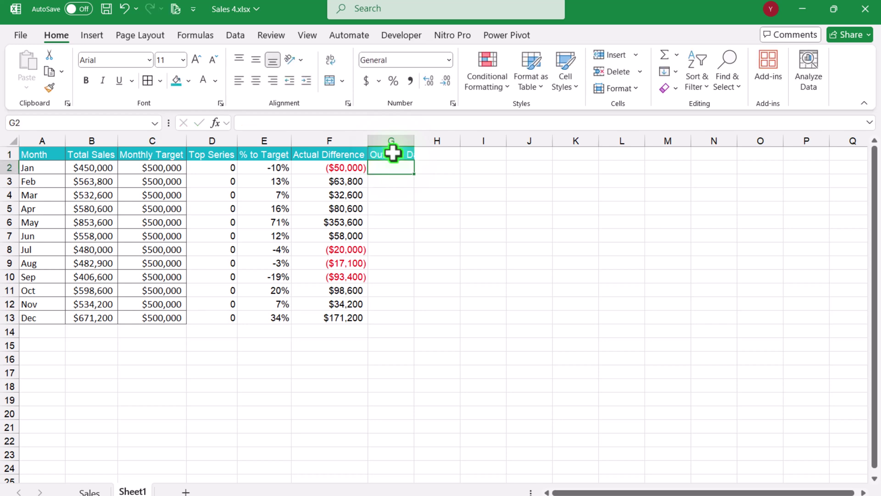
# - Link G2 to total sales with =B2, filled down through G13, and fit column G to its header
pyautogui.write('=')
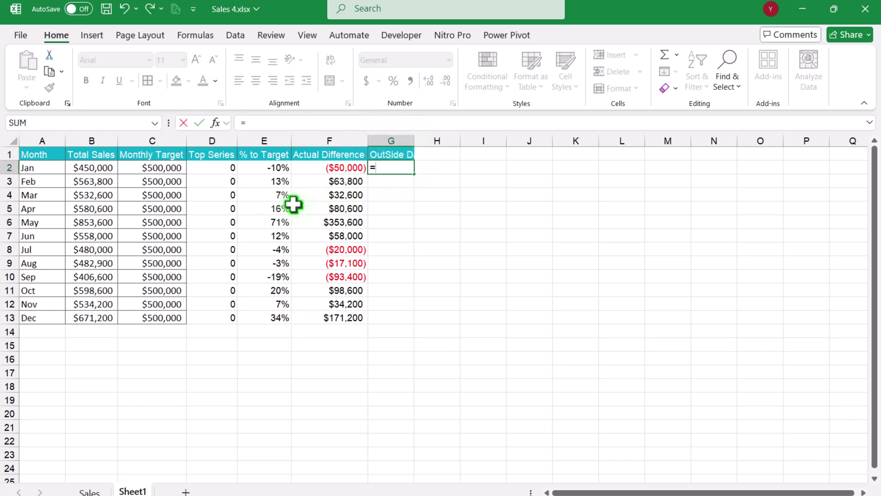
pyautogui.click(84, 171)
pyautogui.press('Return')
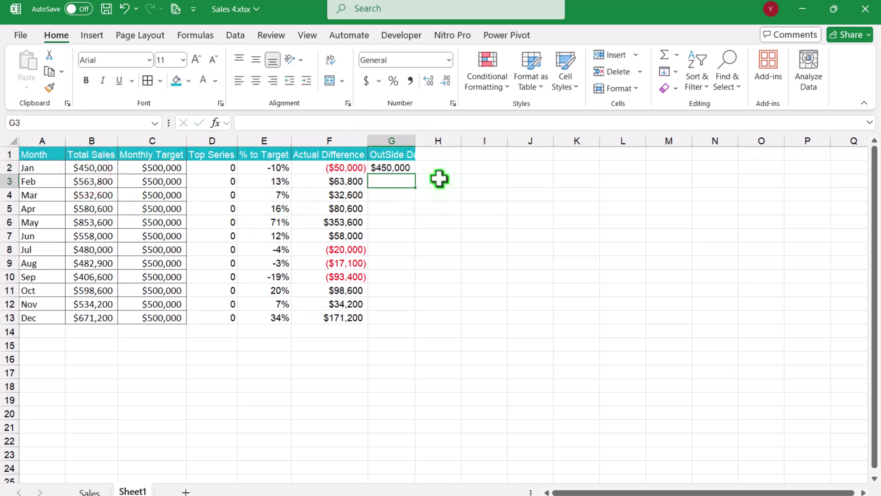
pyautogui.click(406, 171)
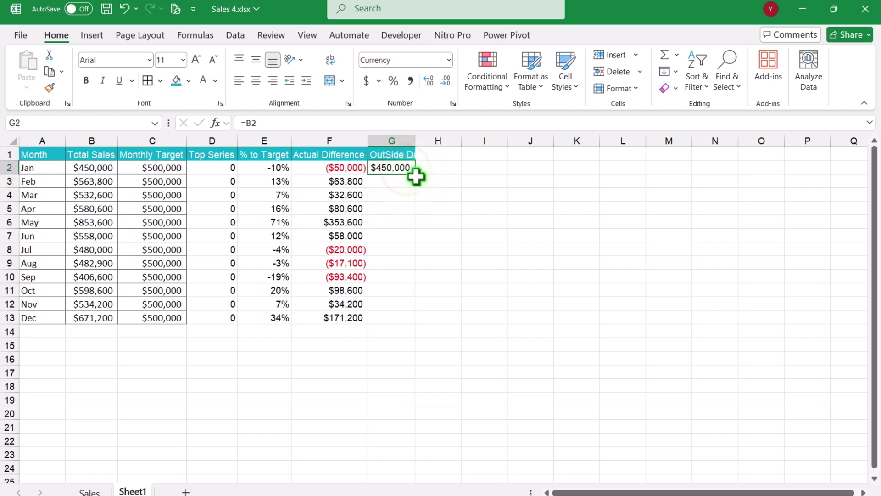
pyautogui.moveTo(414, 174); pyautogui.dragTo(404, 321)
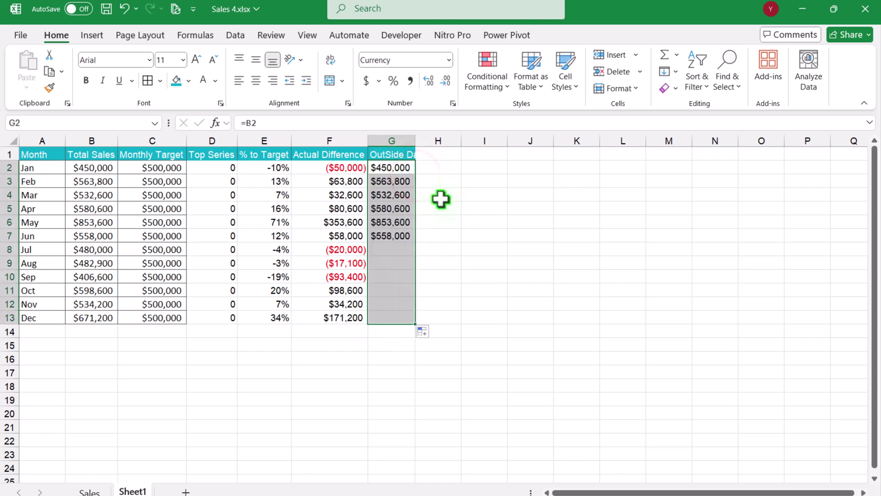
pyautogui.click(499, 184)
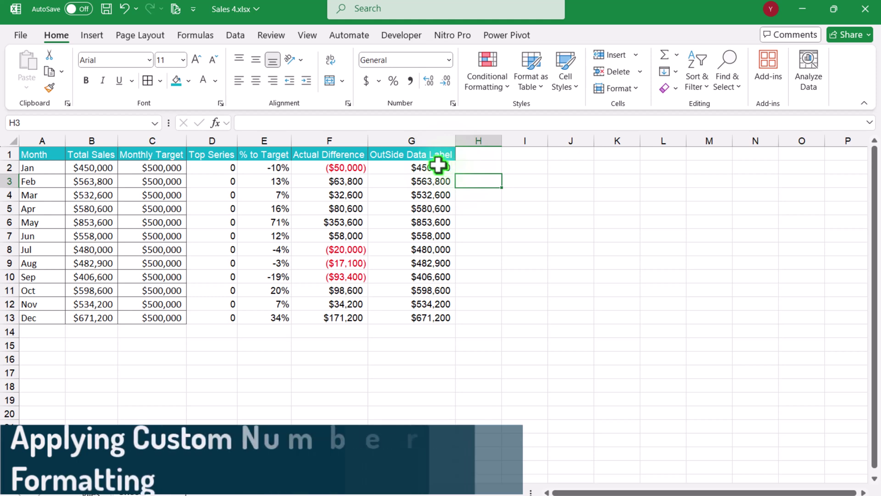
# - Apply the custom number format $0.0,K to the outside data label values in G2:G13
pyautogui.moveTo(437, 166); pyautogui.dragTo(419, 317)
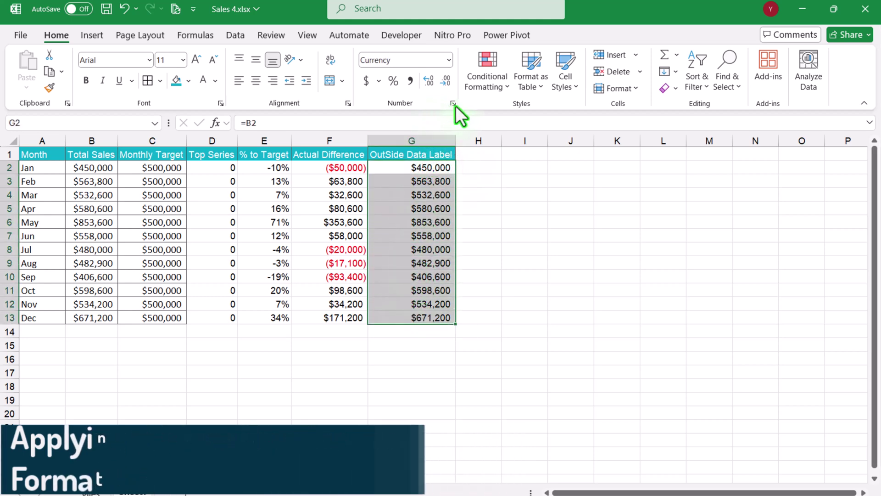
pyautogui.click(454, 104)
pyautogui.click(426, 203)
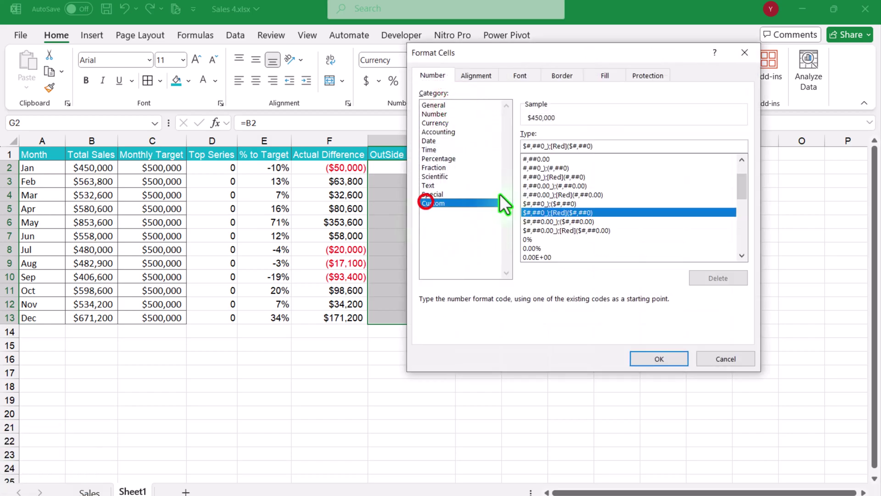
pyautogui.click(615, 144)
pyautogui.doubleClick(459, 196)
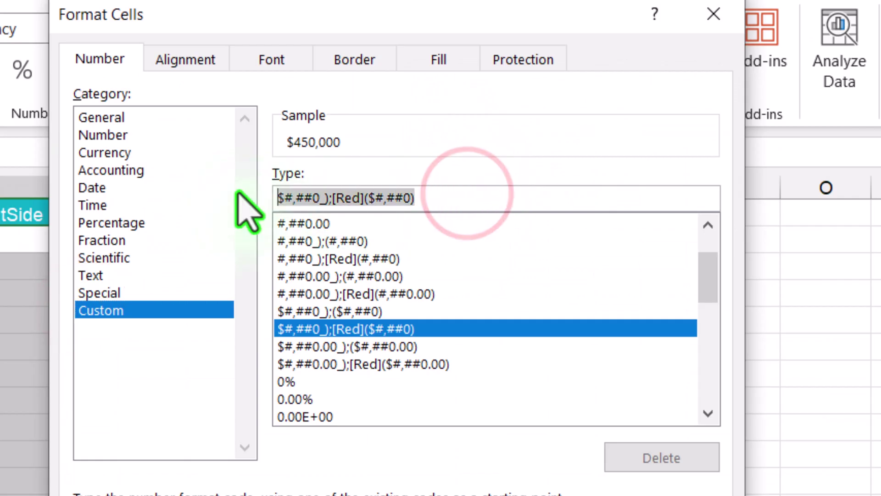
pyautogui.write('$0')
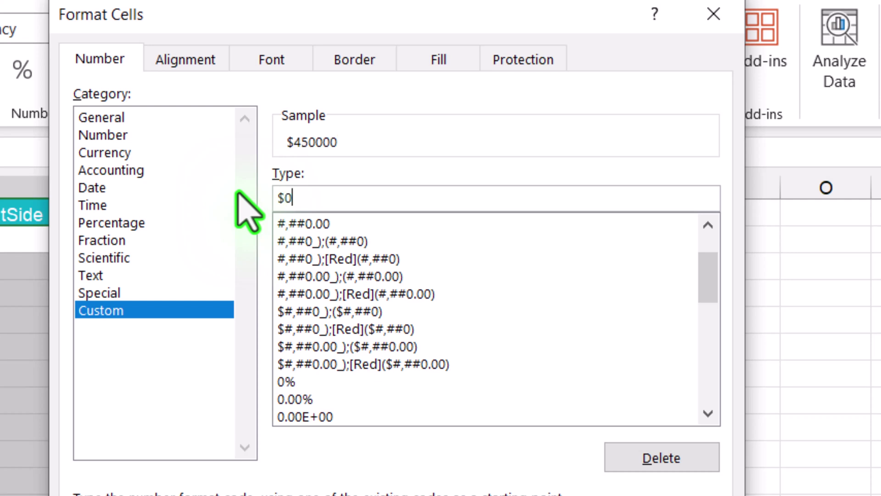
pyautogui.write('.0,K')
pyautogui.press('Return')
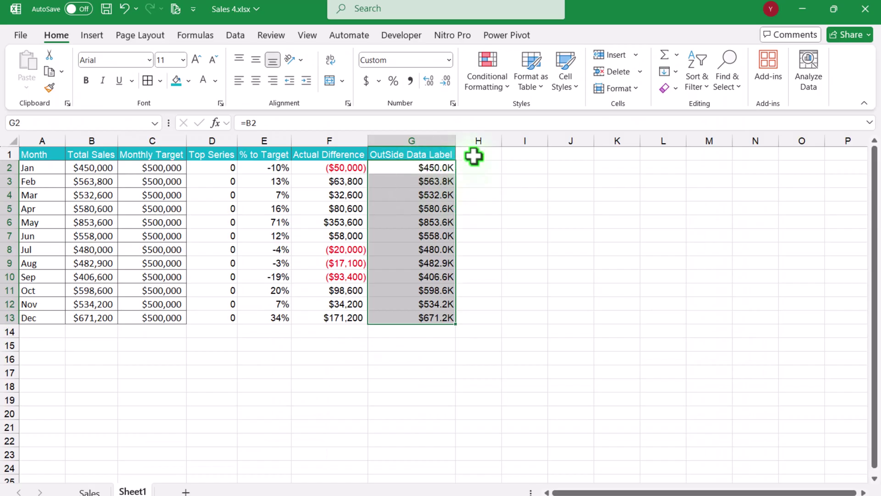
pyautogui.click(473, 157)
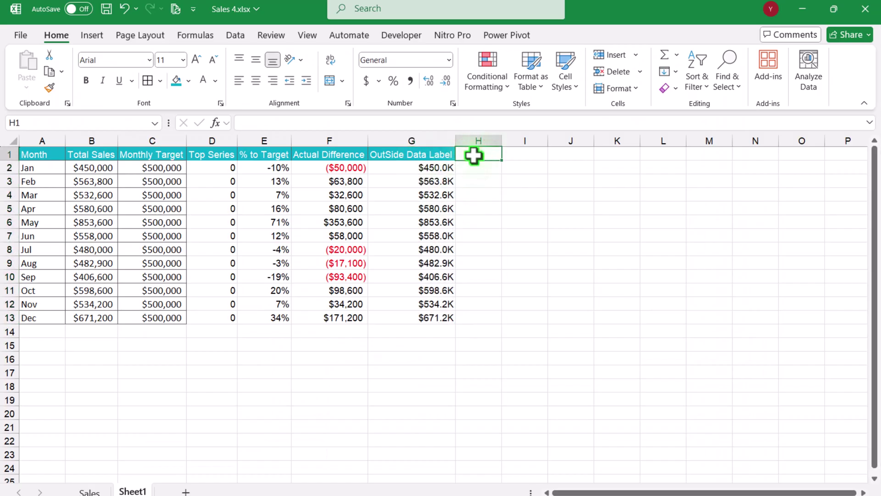
# - Add the header "Inside Data Label" in cell H1
pyautogui.write('Inside')
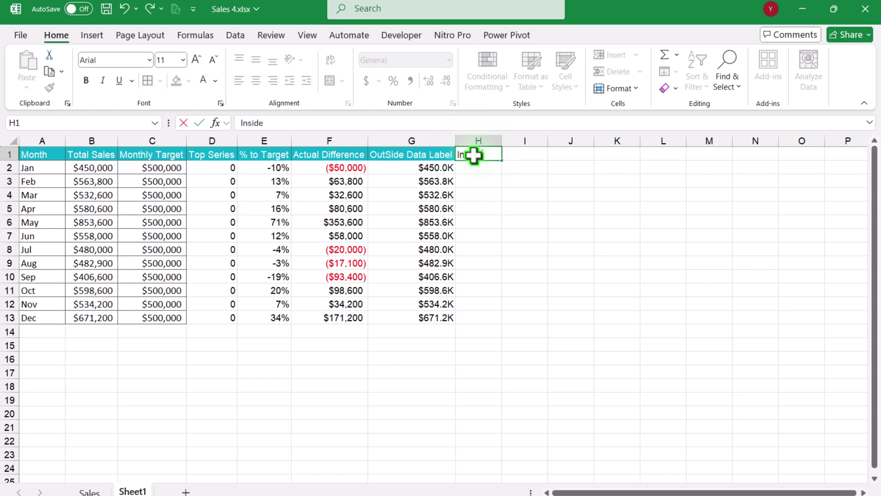
pyautogui.write(' Data Label')
pyautogui.press('Return')
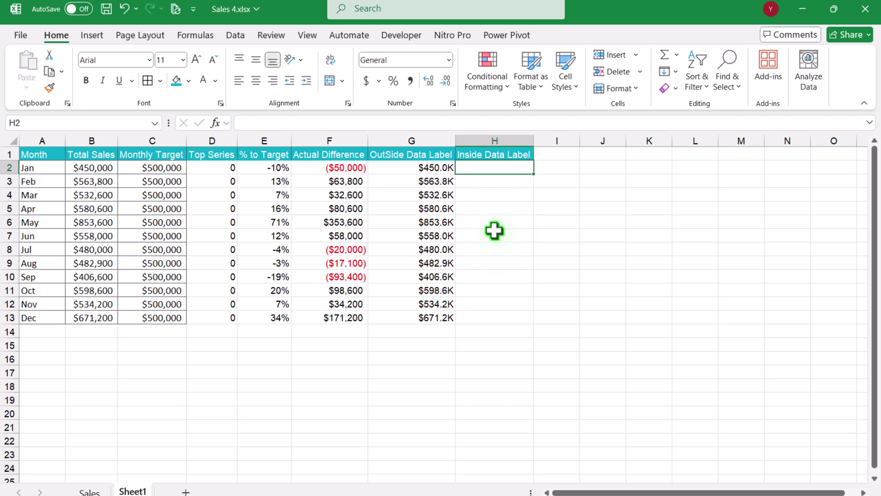
# - Enter =TEXT(E2,"0%") in H2 to show the percentage to target as formatted text
pyautogui.write('=text(')
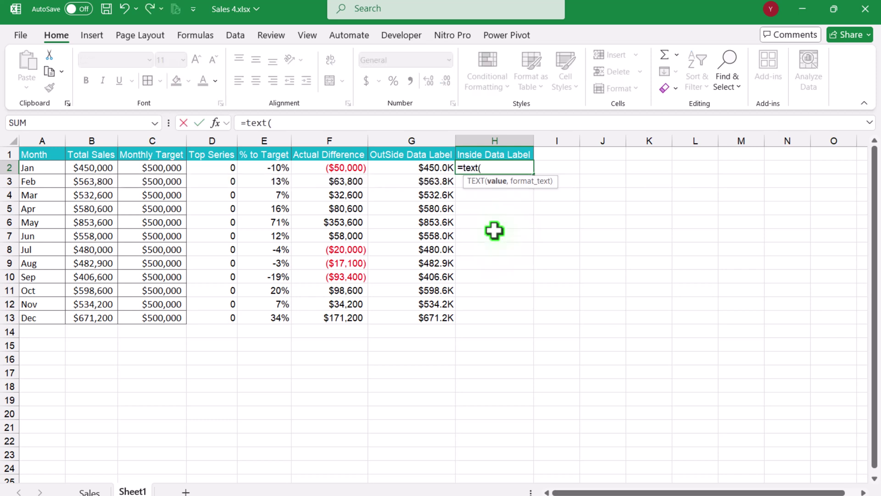
pyautogui.click(261, 167)
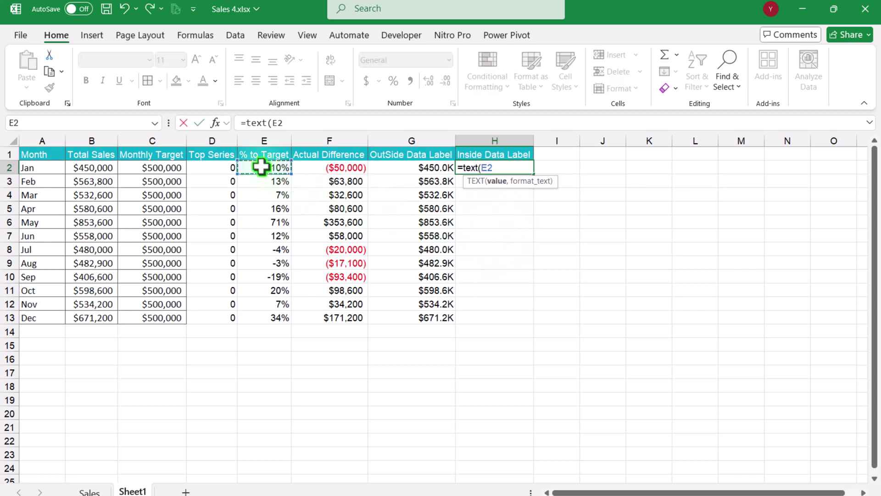
pyautogui.write(',')
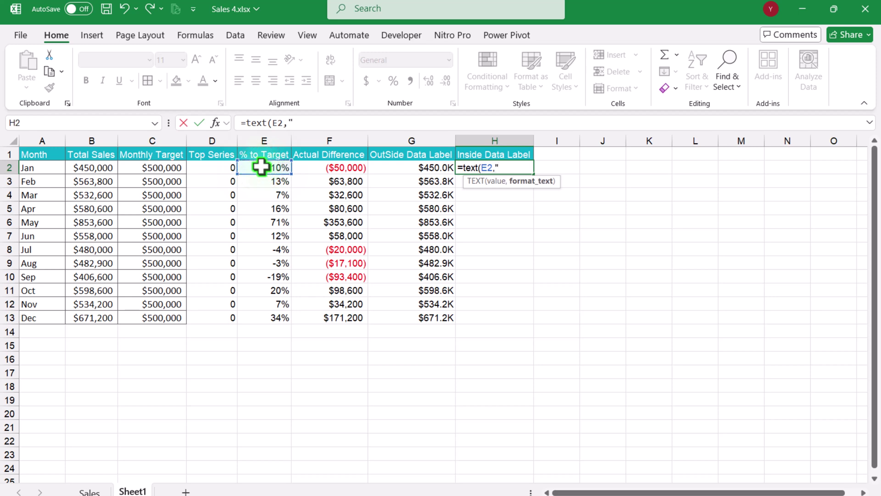
pyautogui.write('"0%")')
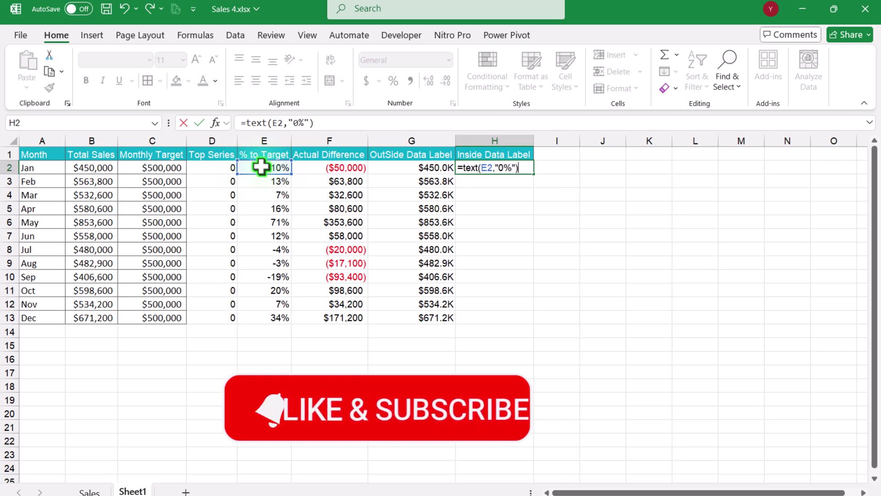
pyautogui.press('Return')
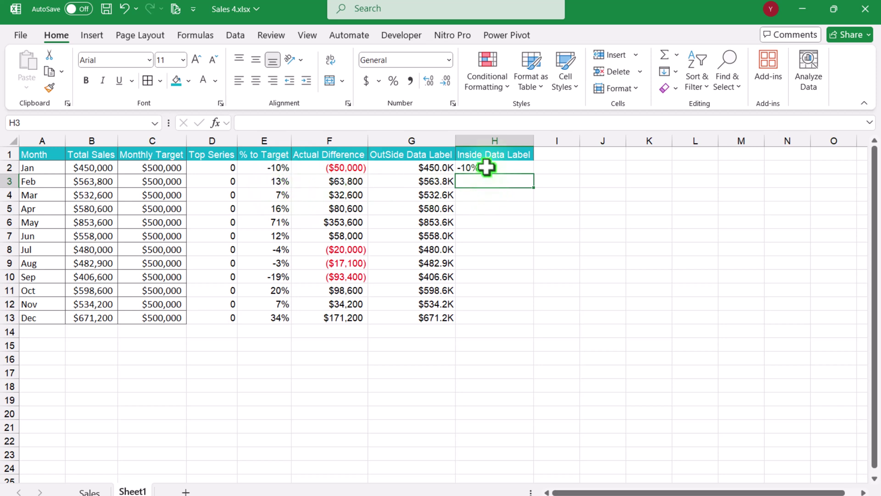
# - Append &" | "&TEXT(F2,"$0,K") to the H2 formula and fill it down through H13
pyautogui.click(486, 168)
pyautogui.click(331, 123)
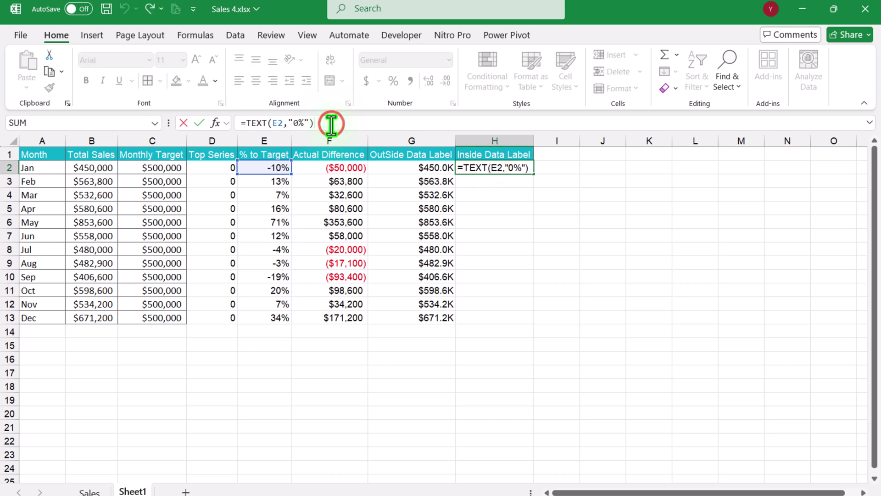
pyautogui.write('&" | "&')
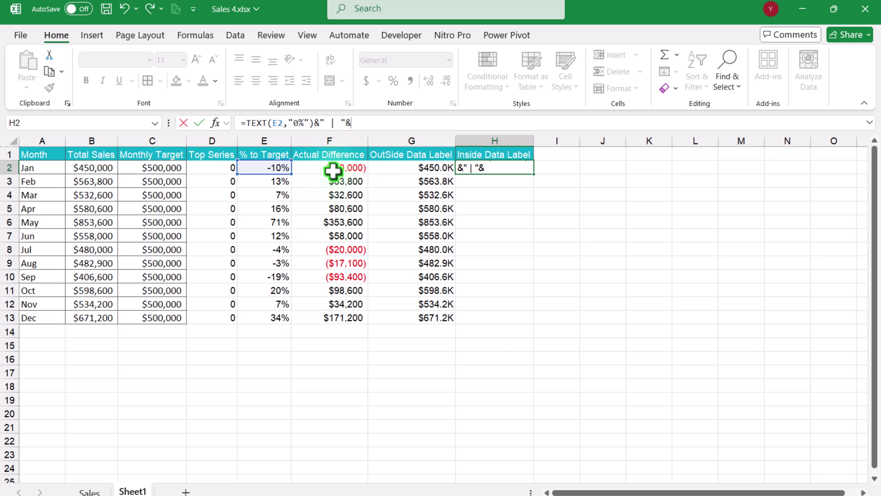
pyautogui.write('text(')
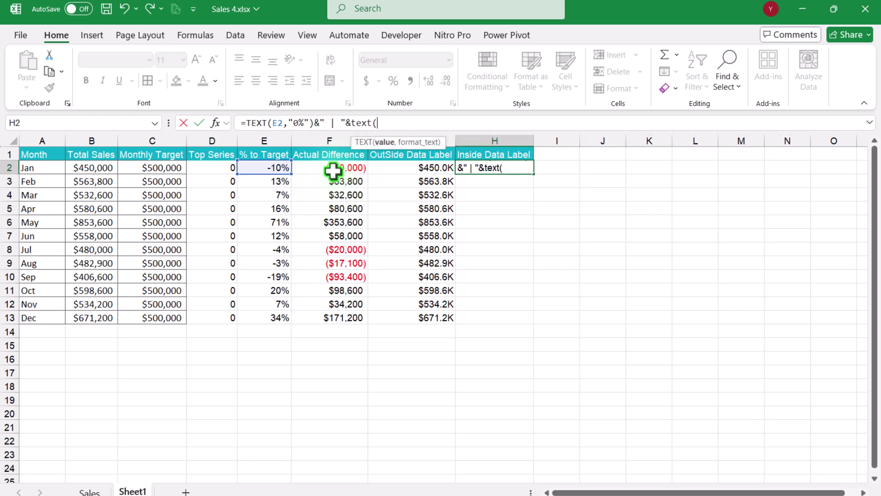
pyautogui.click(333, 170)
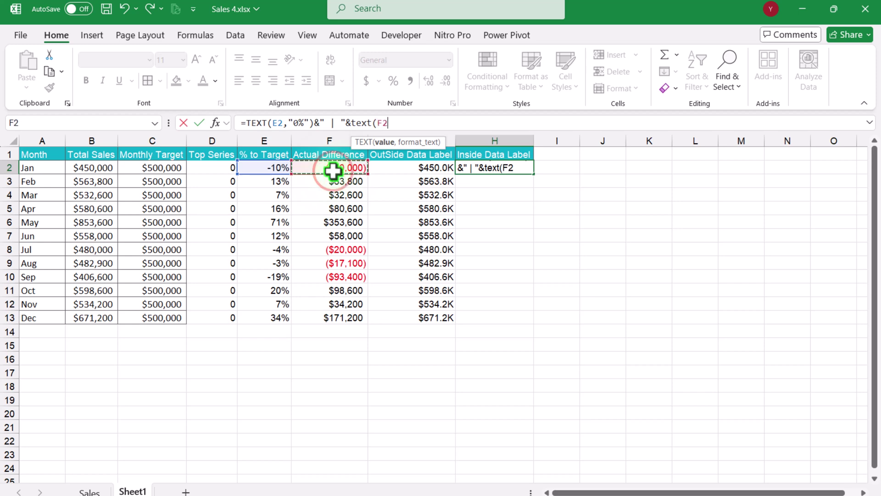
pyautogui.write(',"$0,')
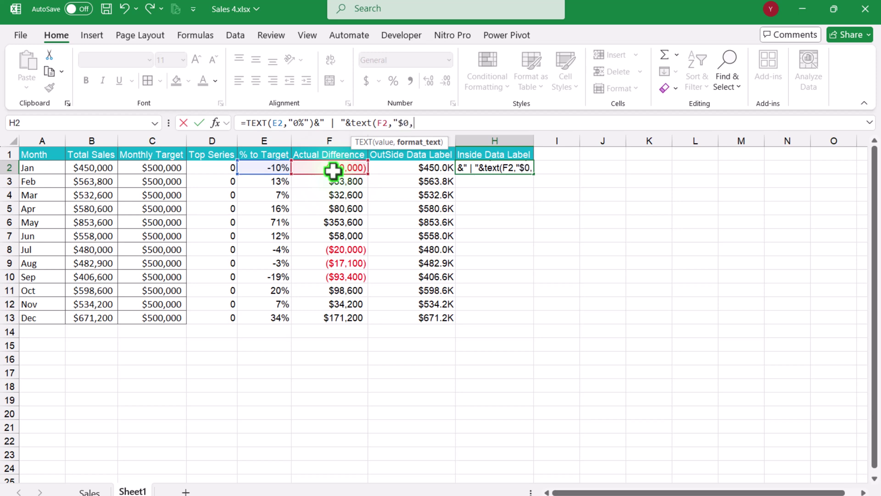
pyautogui.write('K')
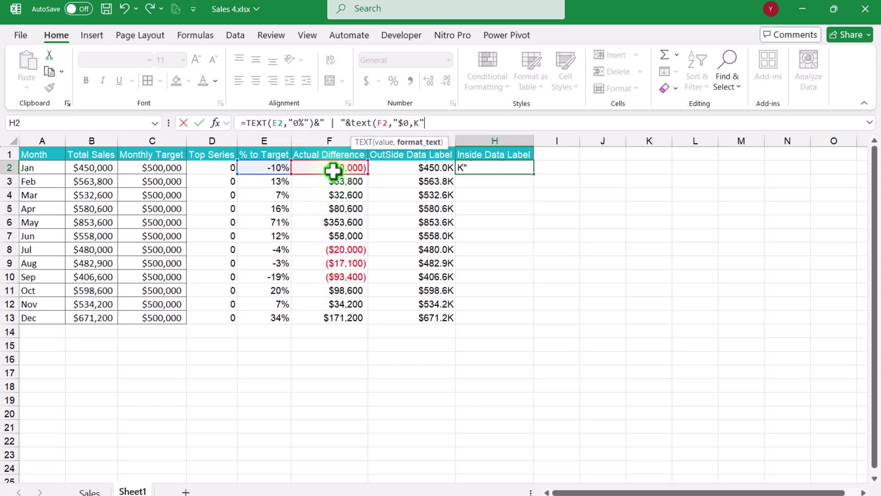
pyautogui.write('")')
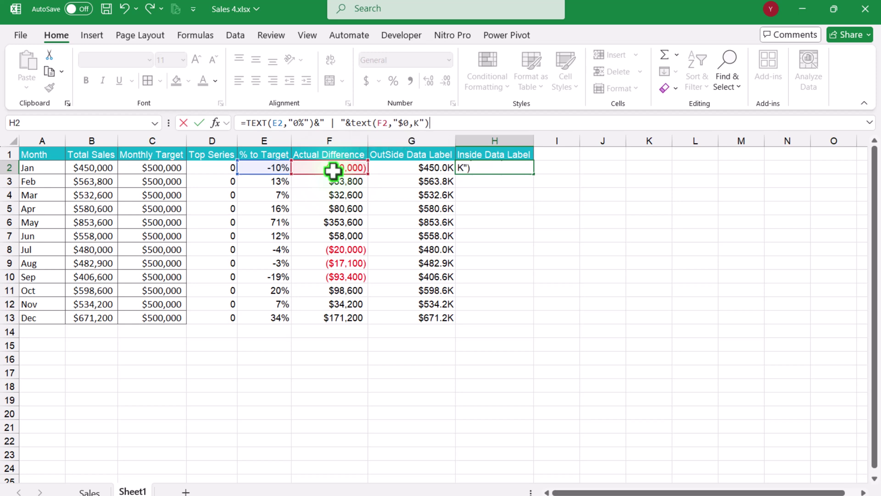
pyautogui.press('Return')
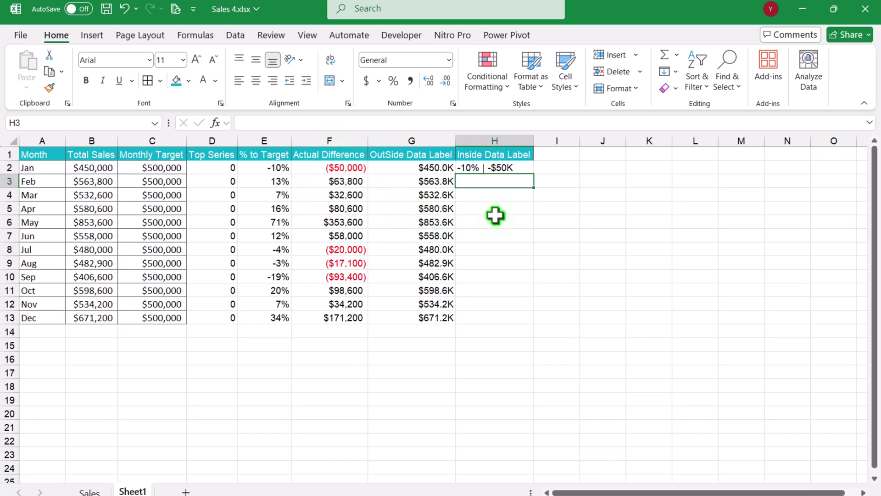
pyautogui.click(511, 166)
pyautogui.moveTo(536, 176); pyautogui.dragTo(535, 329)
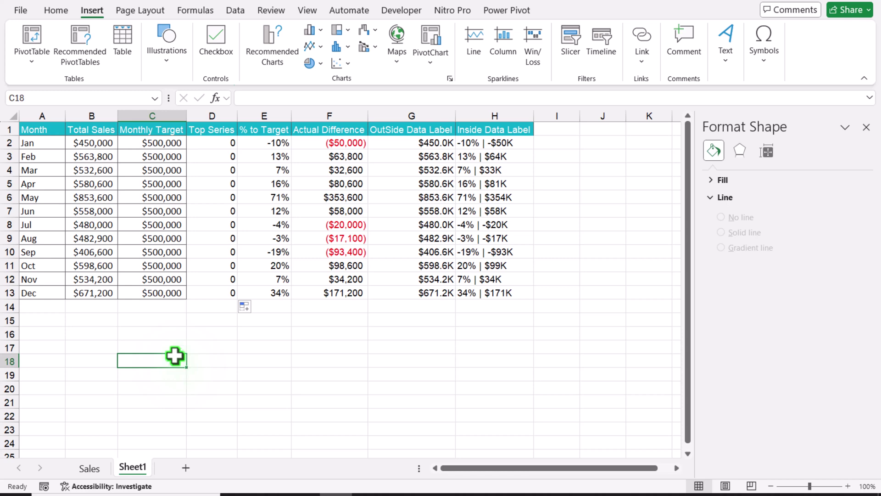
# - Insert a stacked column chart from the Month, Total Sales and Top Series data in A1:B13 and D1:D13
pyautogui.moveTo(34, 130); pyautogui.dragTo(101, 288)
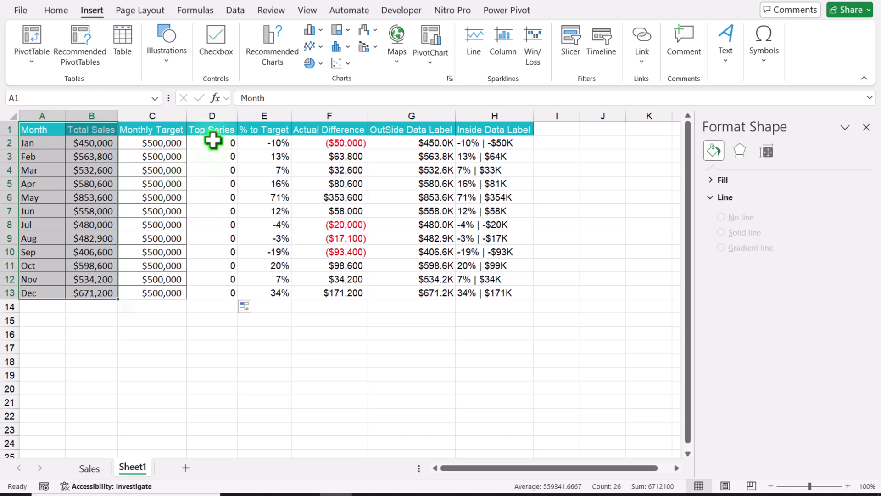
pyautogui.moveTo(212, 130); pyautogui.dragTo(208, 288)
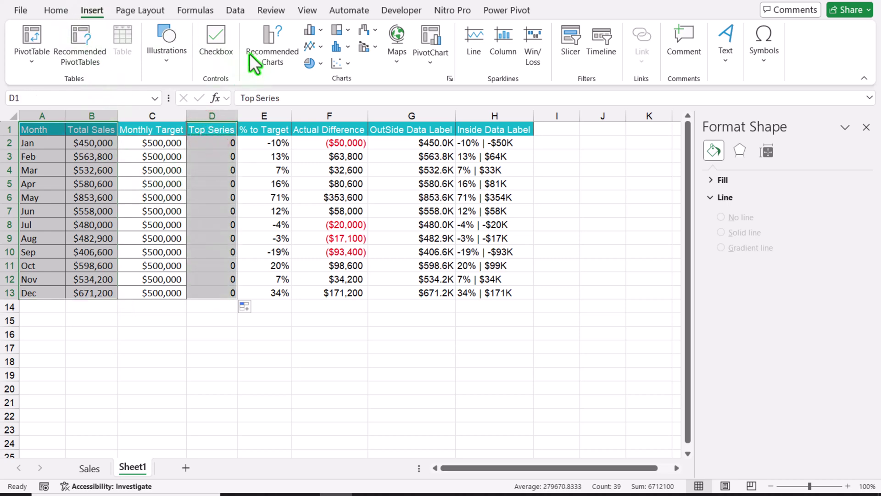
pyautogui.click(269, 51)
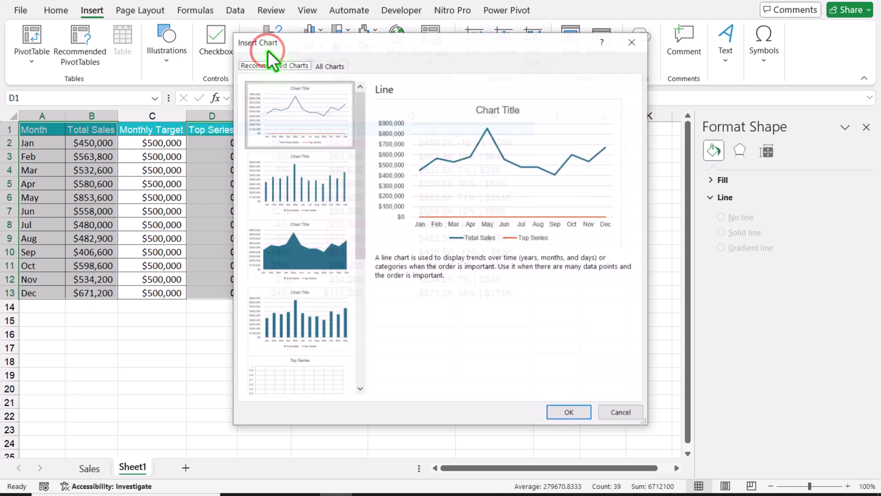
pyautogui.click(332, 67)
pyautogui.click(389, 95)
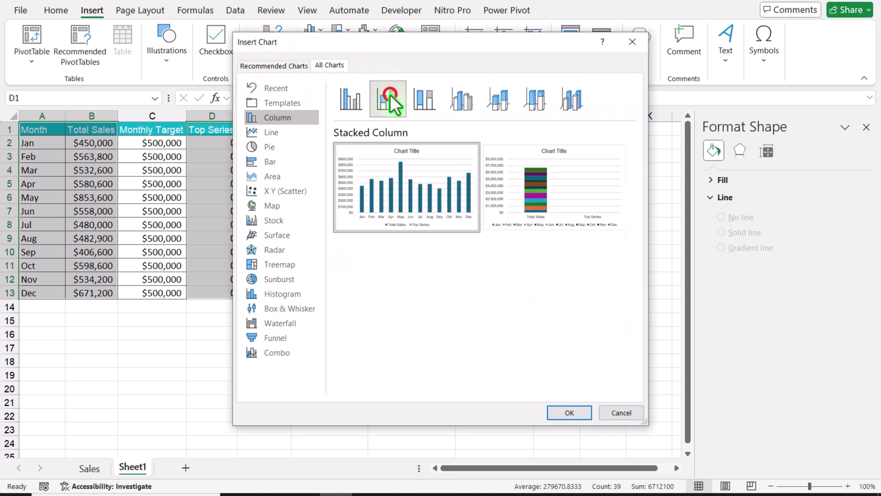
pyautogui.click(554, 415)
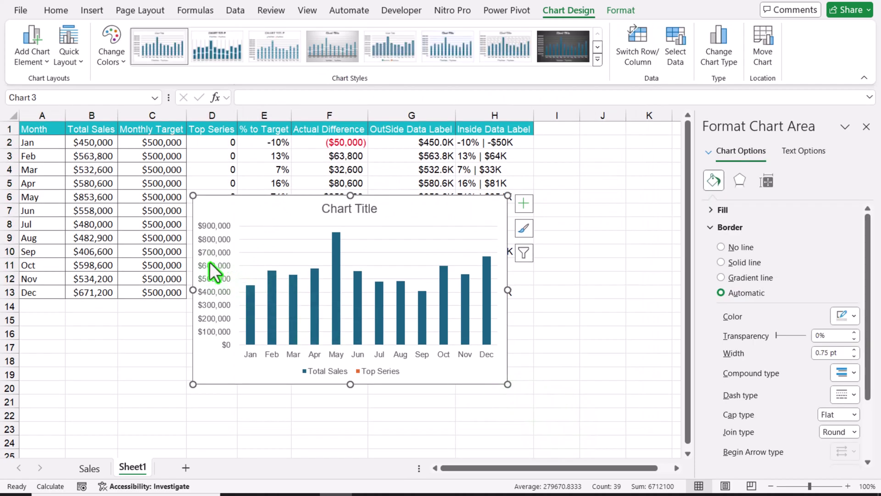
# - Move the chart below the table, starting at about row 15, and widen it to about column J
pyautogui.scroll(-2, 209, 261)
pyautogui.moveTo(252, 131); pyautogui.dragTo(112, 248)
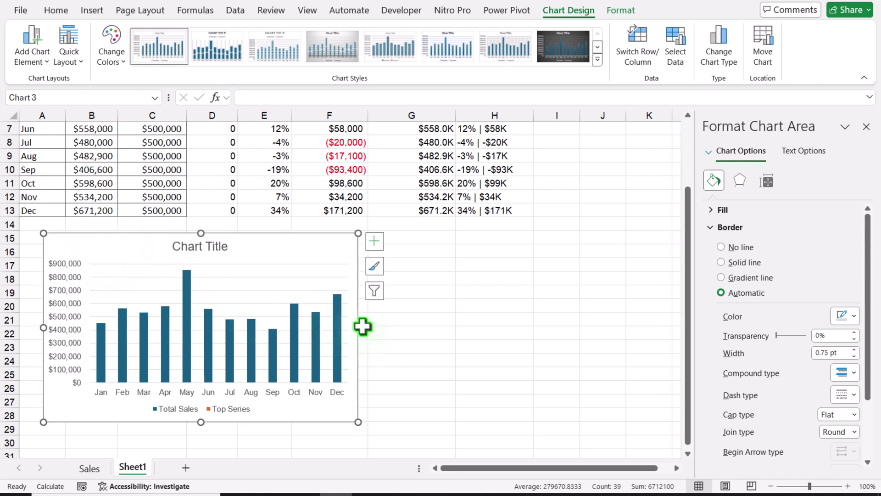
pyautogui.moveTo(360, 327); pyautogui.dragTo(599, 338)
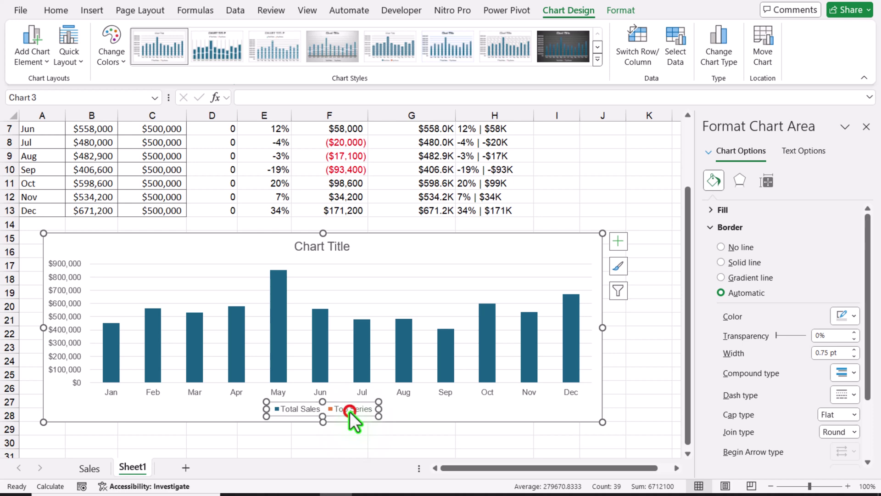
# - Delete the chart's legend, title and vertical axis
pyautogui.press('Delete')
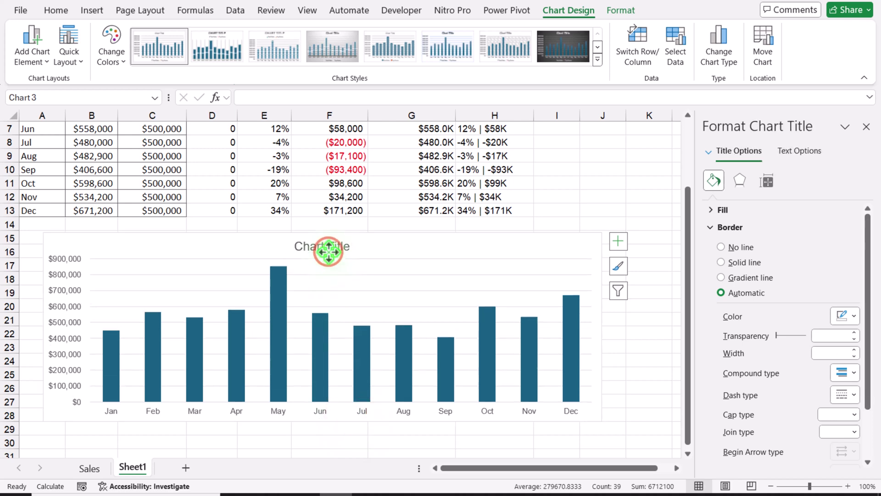
pyautogui.press('Delete')
pyautogui.click(63, 296)
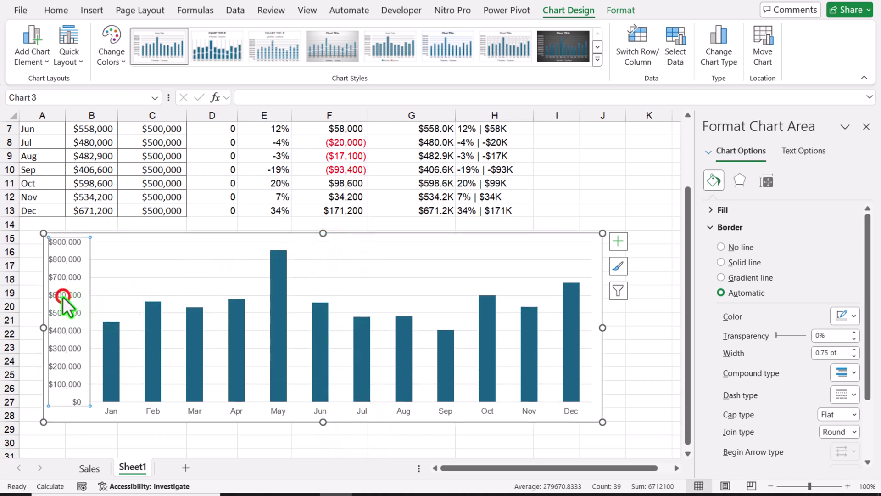
pyautogui.press('Delete')
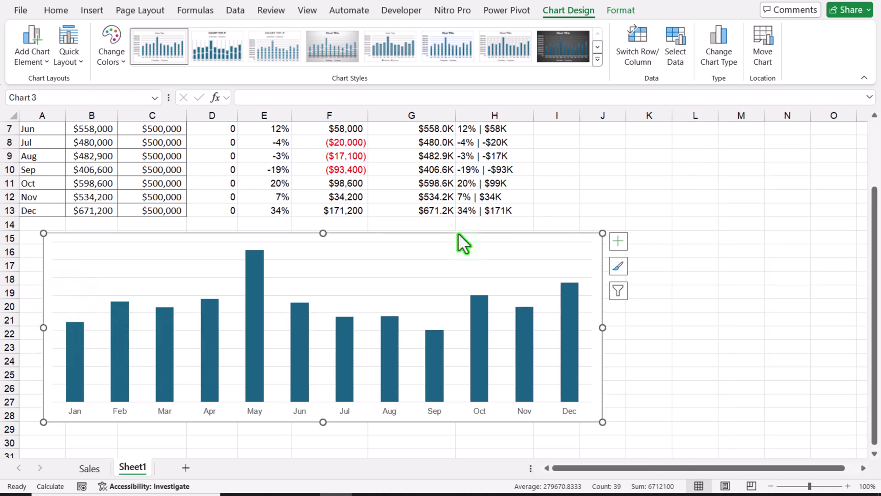
# - Set the gap width of the Total Sales columns to 20%
pyautogui.rightClick(436, 375)
pyautogui.click(465, 367)
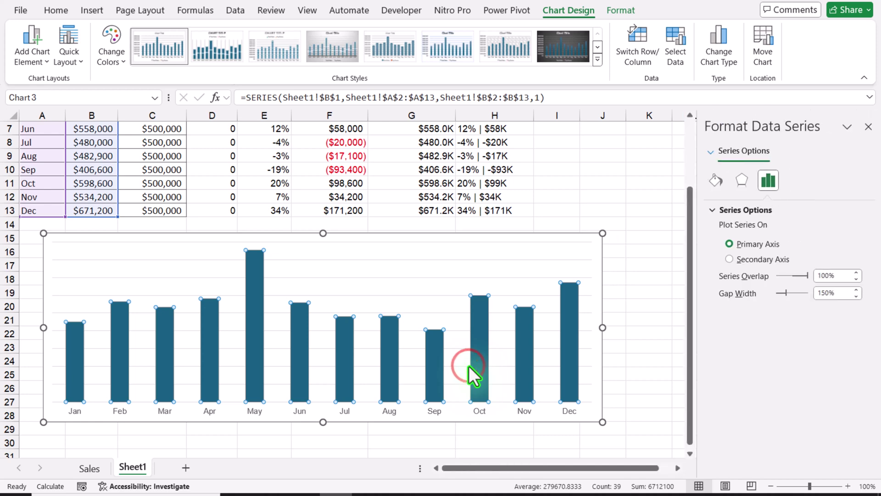
pyautogui.doubleClick(839, 294)
pyautogui.write('20')
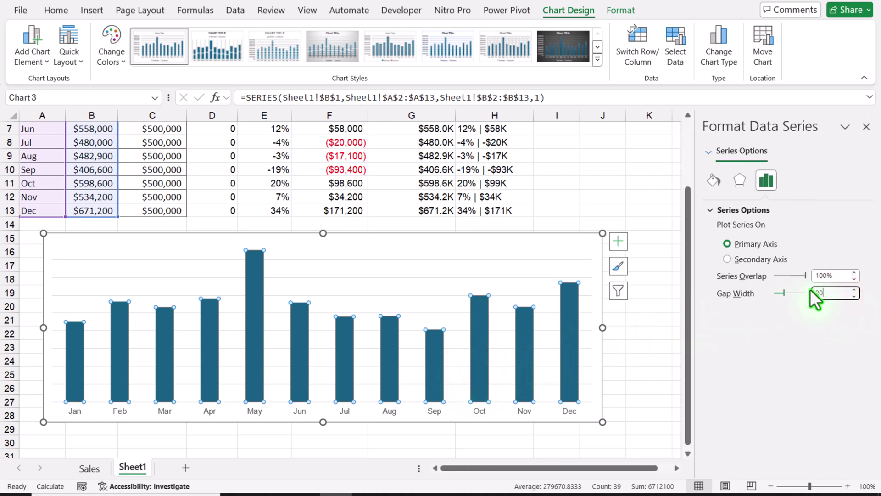
pyautogui.hotkey('shift', 'Tab')
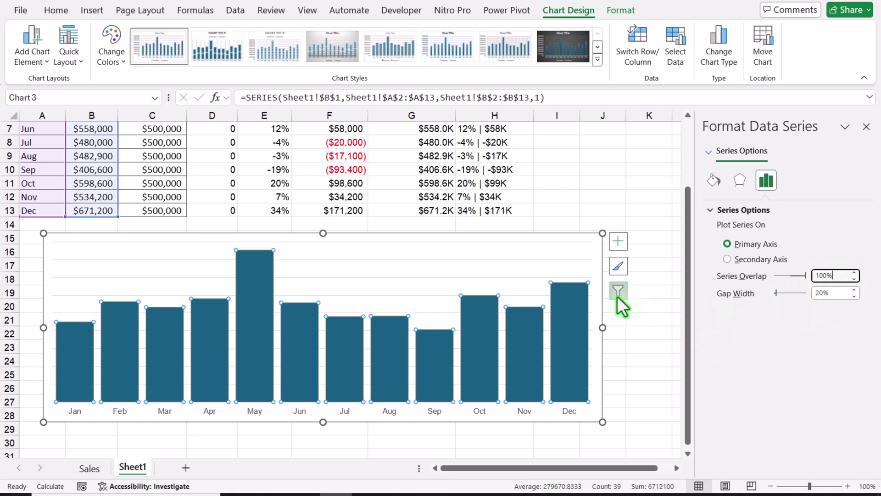
# - Select the Top Series series in the chart and add data labels to it
pyautogui.click(631, 13)
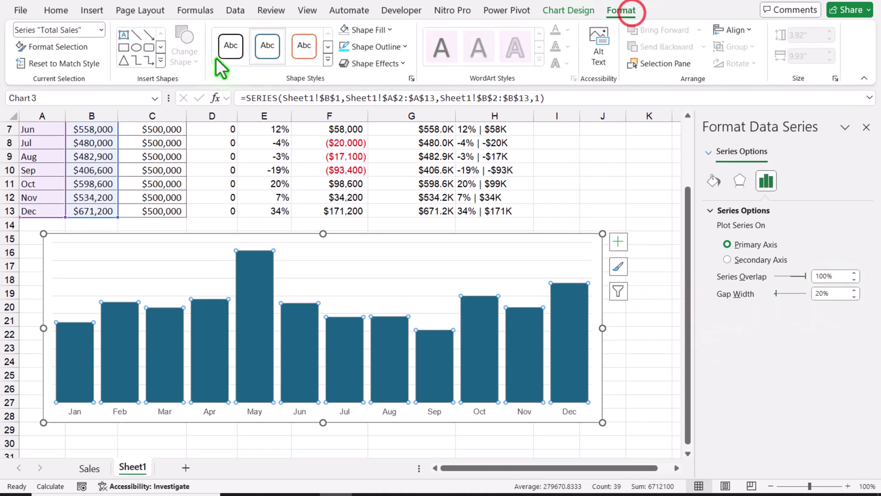
pyautogui.click(99, 30)
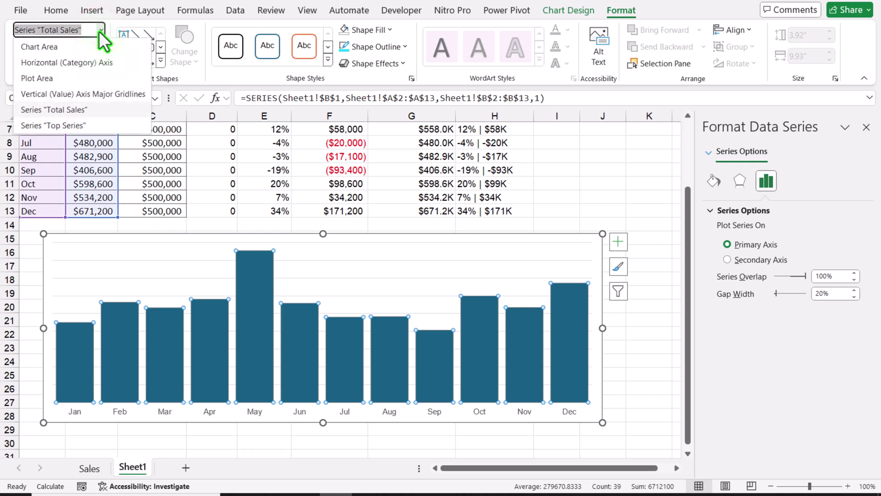
pyautogui.click(76, 125)
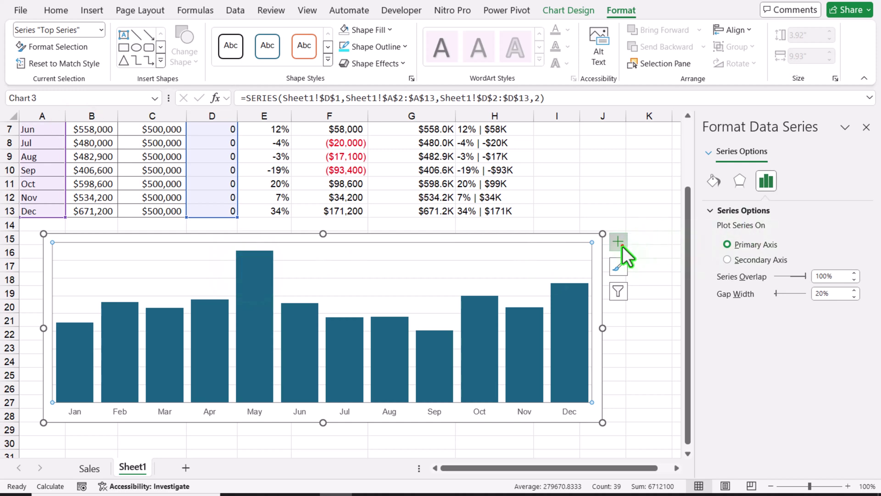
pyautogui.click(622, 246)
pyautogui.click(647, 297)
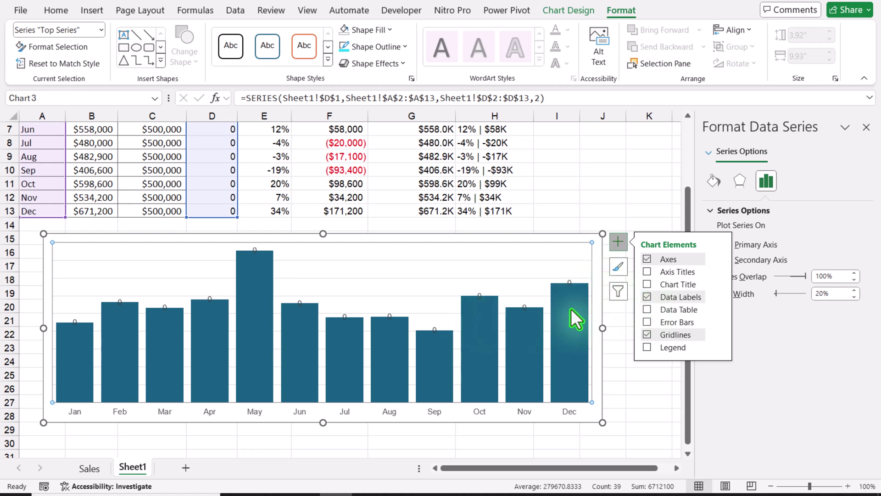
# - Set the Top Series data labels to show only values from cells G2:G13, without leader lines, at the Inside Base position
pyautogui.click(718, 298)
pyautogui.click(765, 371)
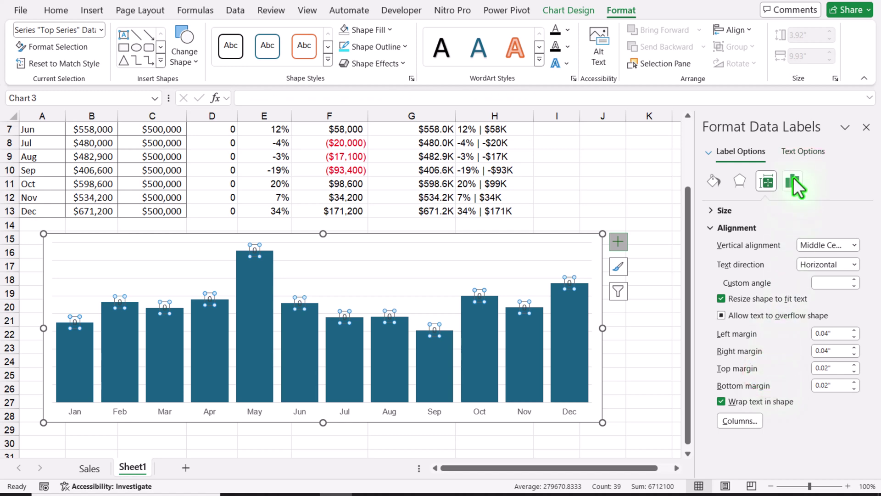
pyautogui.click(791, 181)
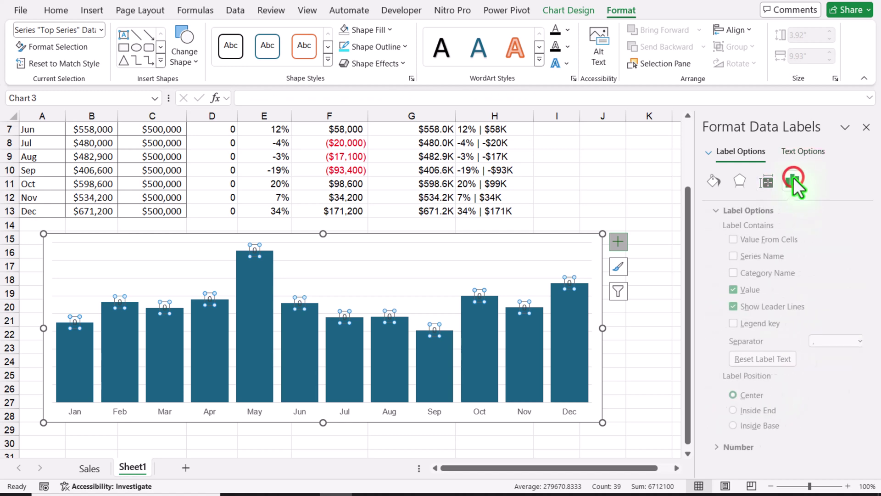
pyautogui.click(727, 239)
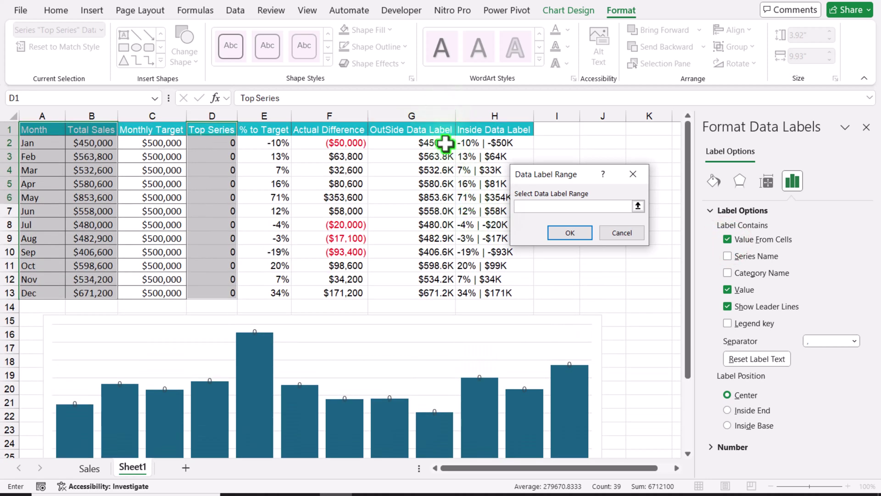
pyautogui.moveTo(444, 144); pyautogui.dragTo(422, 287)
pyautogui.click(572, 232)
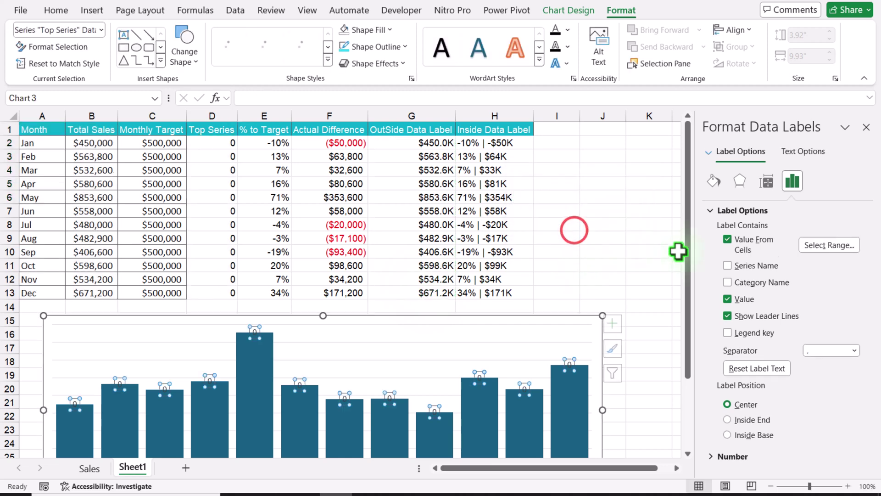
pyautogui.click(727, 299)
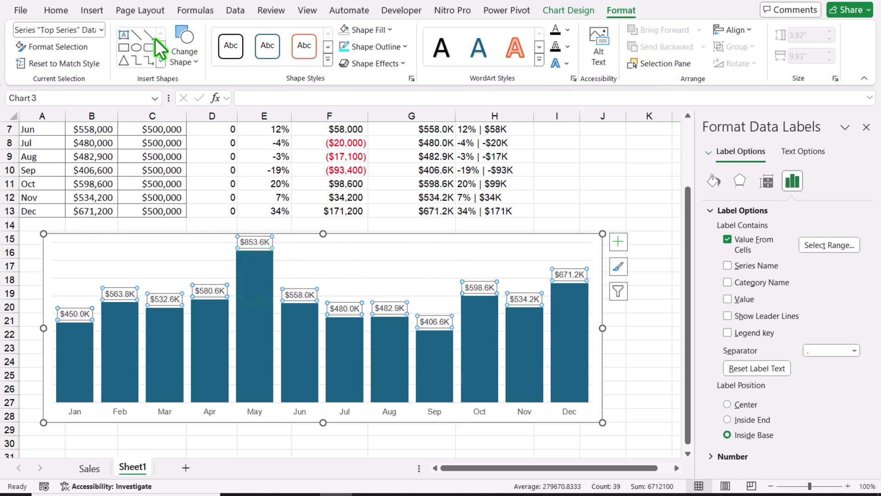
# - Select the Total Sales series in the chart and add data labels to it
pyautogui.click(99, 31)
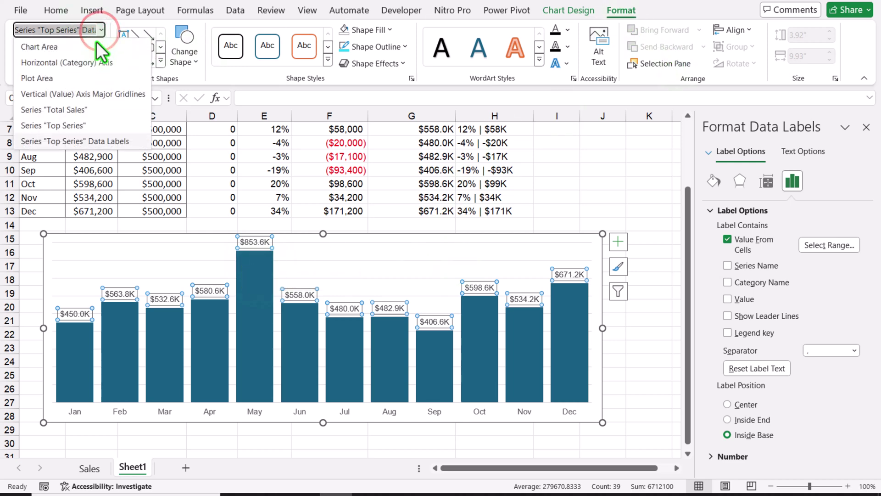
pyautogui.click(78, 110)
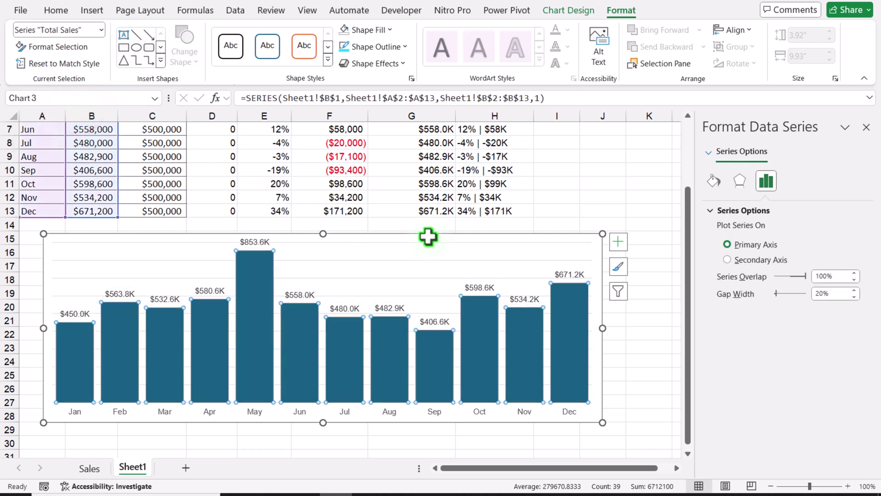
pyautogui.click(618, 241)
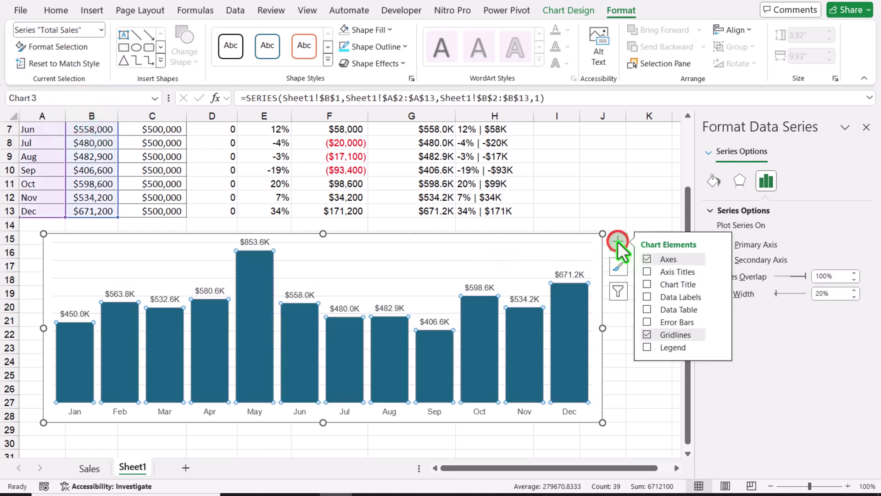
pyautogui.click(646, 297)
pyautogui.click(718, 297)
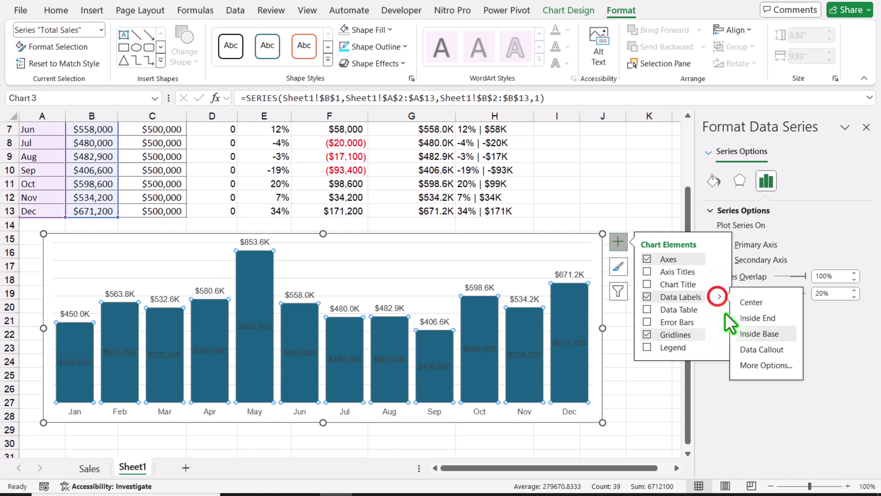
# - Set the Total Sales data labels to show only values from cells H2:H13, without leader lines, at the Inside End position
pyautogui.click(759, 365)
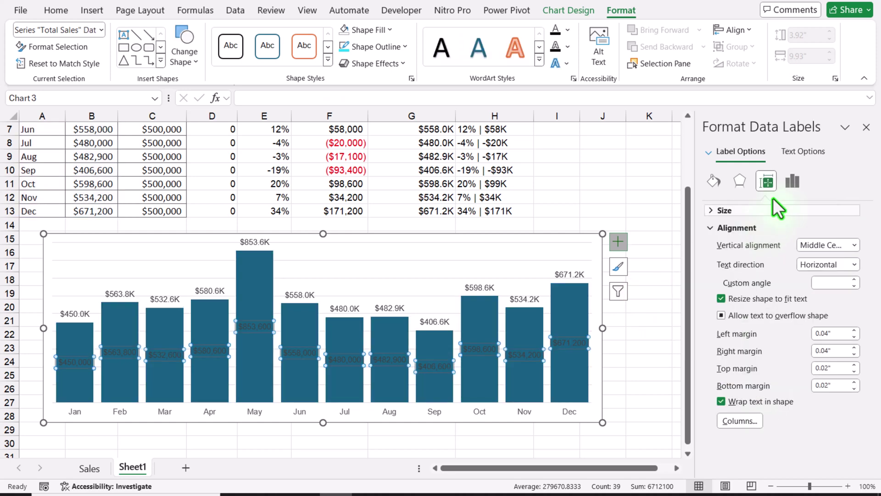
pyautogui.click(793, 182)
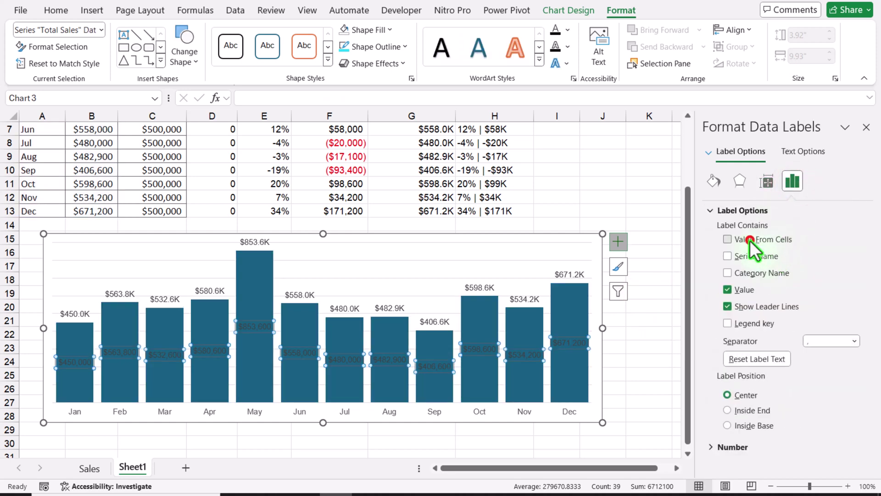
pyautogui.click(727, 239)
pyautogui.scroll(2, 486, 173)
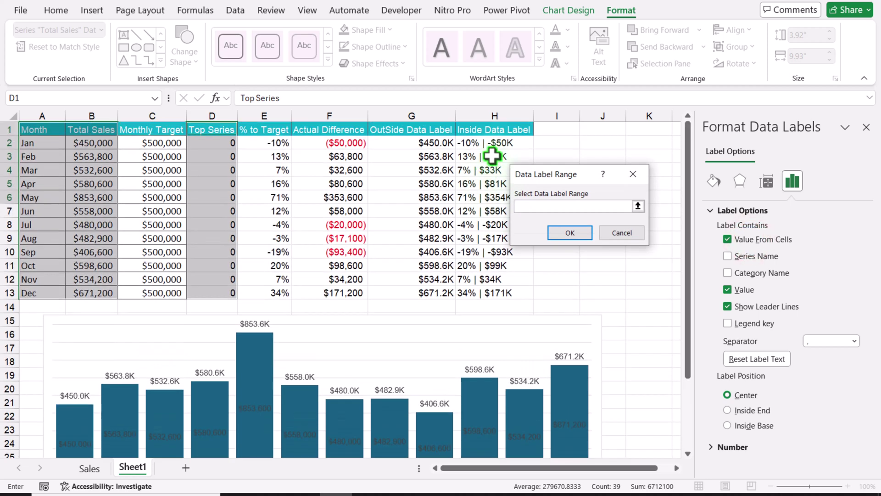
pyautogui.moveTo(497, 147); pyautogui.dragTo(500, 291)
pyautogui.click(572, 230)
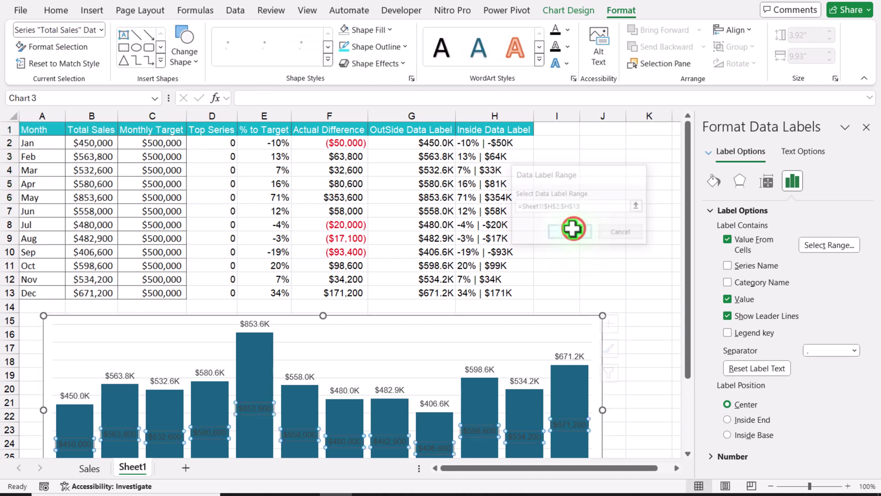
pyautogui.click(726, 301)
pyautogui.click(728, 314)
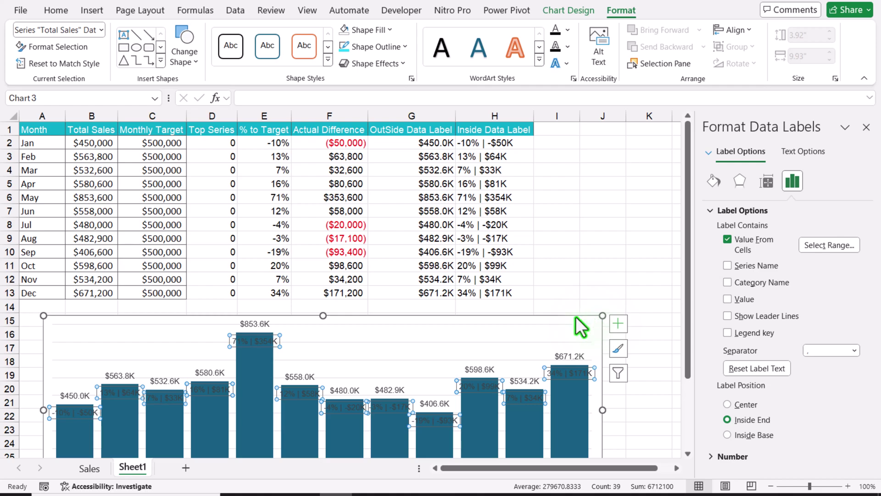
pyautogui.click(865, 128)
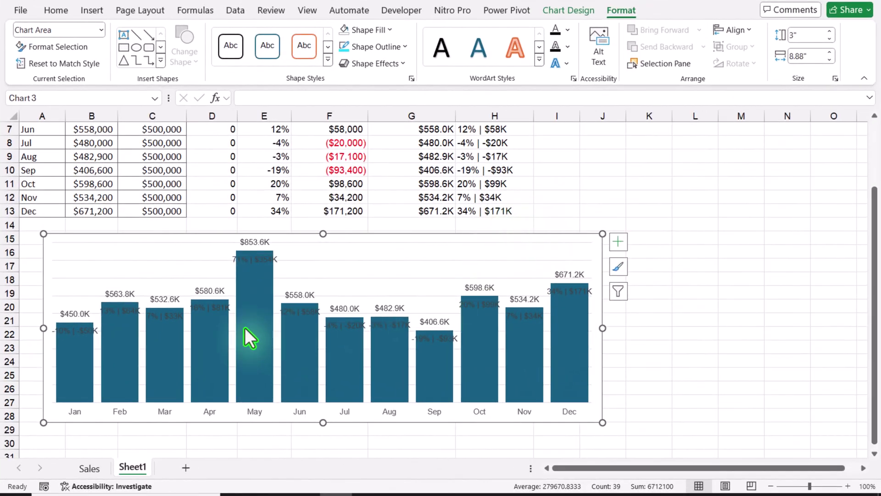
# - Fill the Total Sales columns with the bright turquoise recent color
pyautogui.moveTo(242, 330)
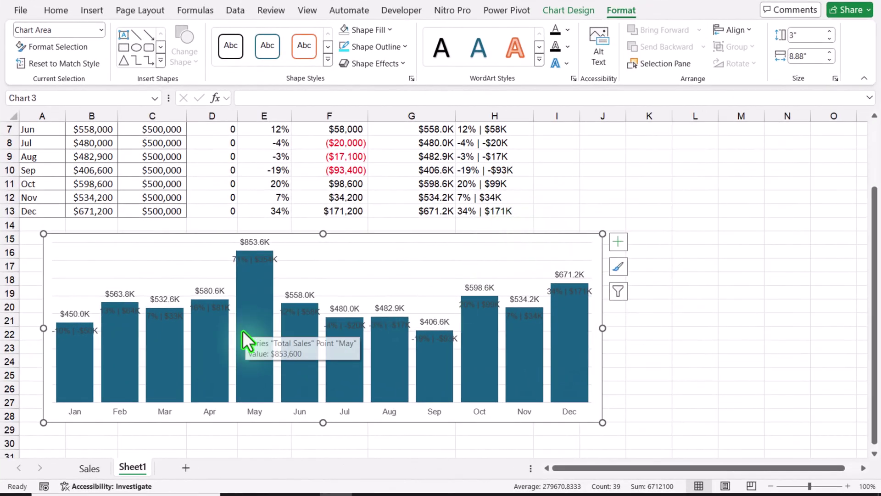
pyautogui.click(256, 387)
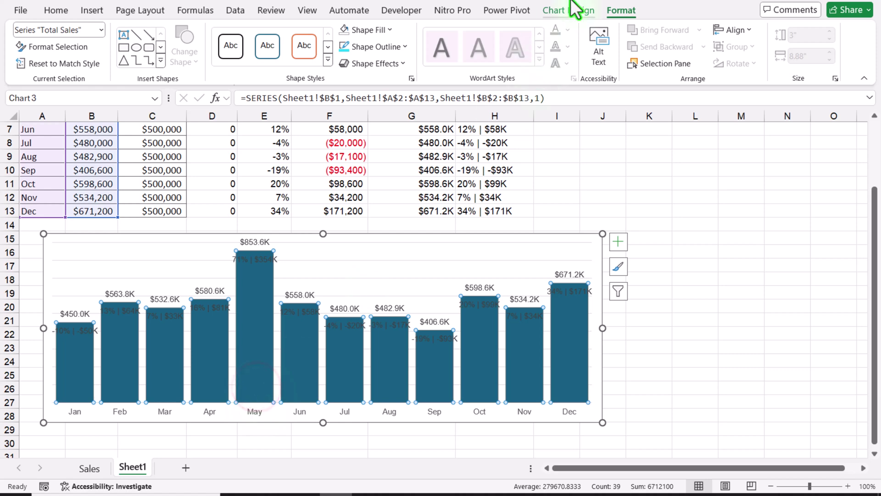
pyautogui.click(372, 28)
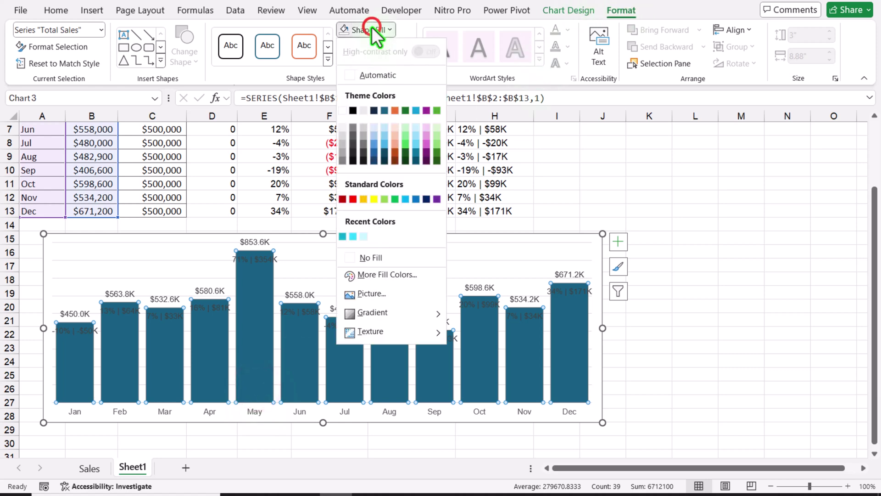
pyautogui.click(351, 237)
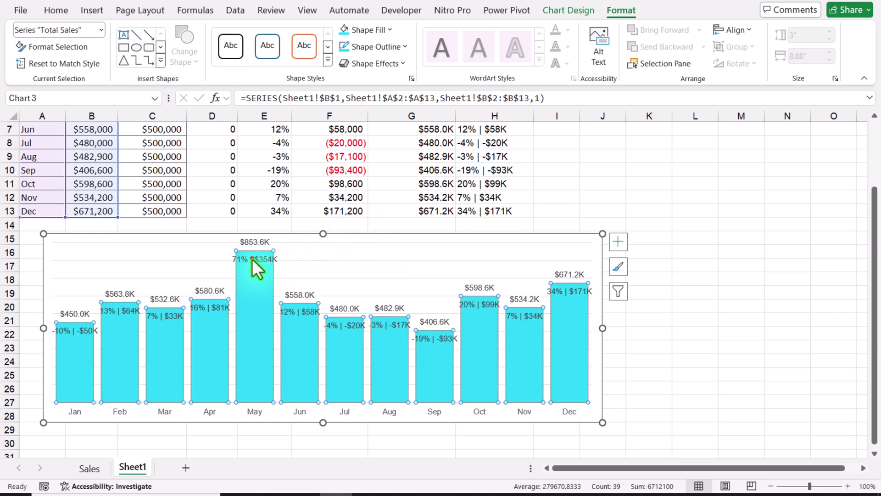
# - Reduce the Total Sales data labels' font size to 8 and widen the chart to about the end of column K
pyautogui.click(252, 259)
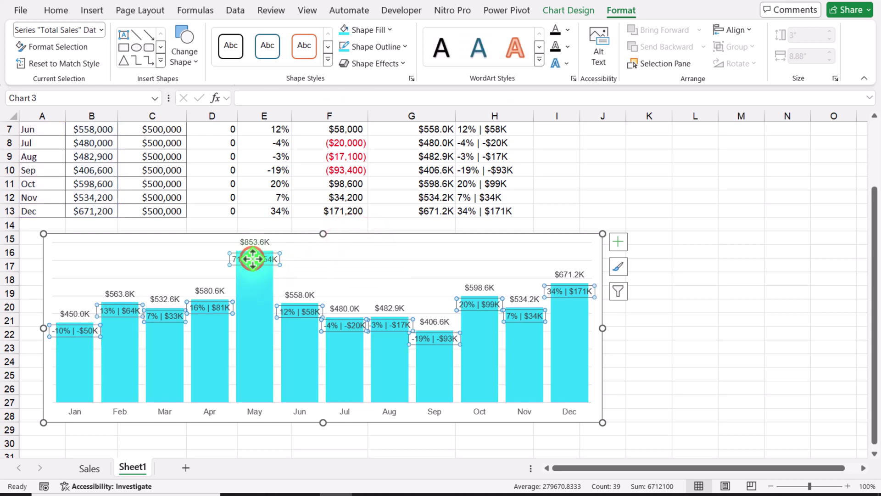
pyautogui.click(66, 16)
pyautogui.click(217, 37)
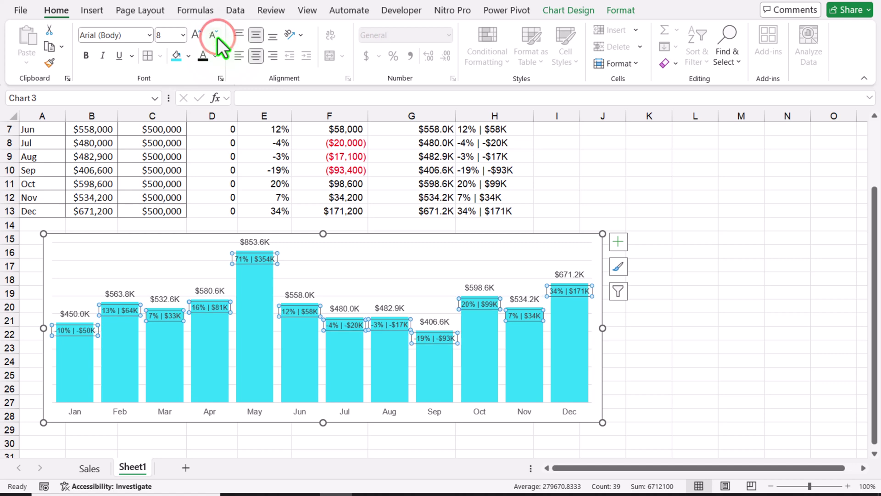
pyautogui.moveTo(605, 328); pyautogui.dragTo(666, 329)
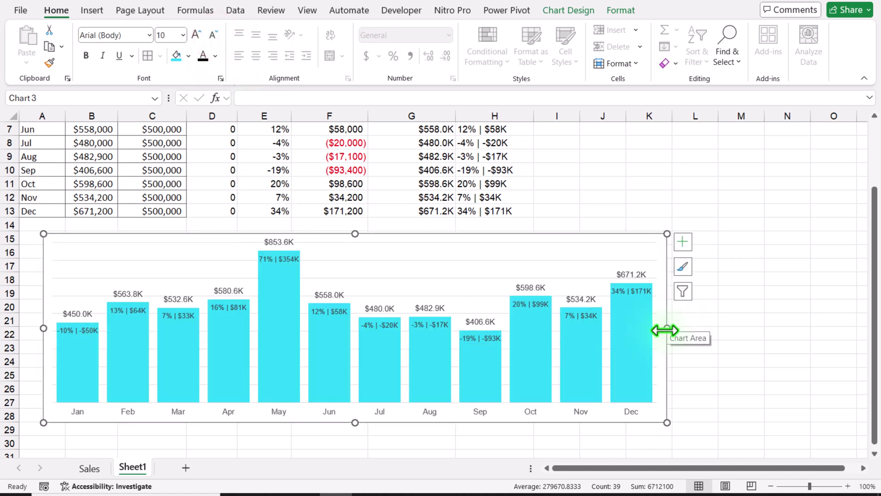
# - Fill the Total Sales data labels with the pale turquoise recent color
pyautogui.click(229, 309)
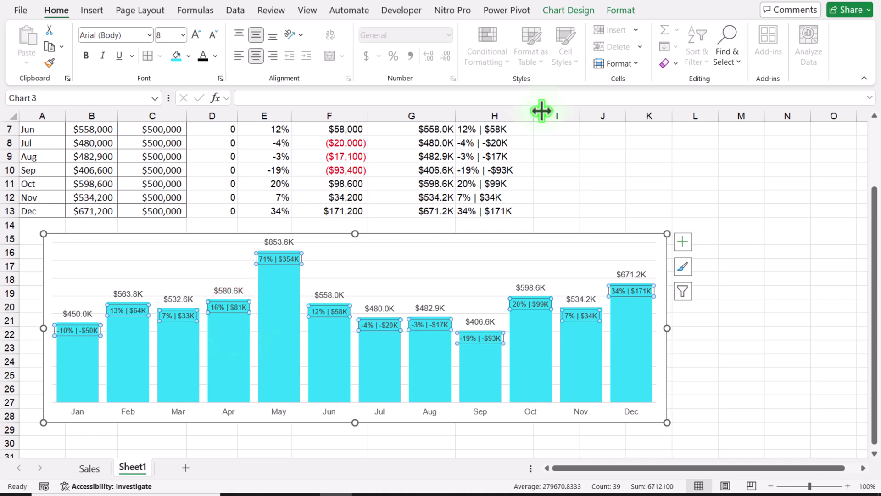
pyautogui.click(620, 10)
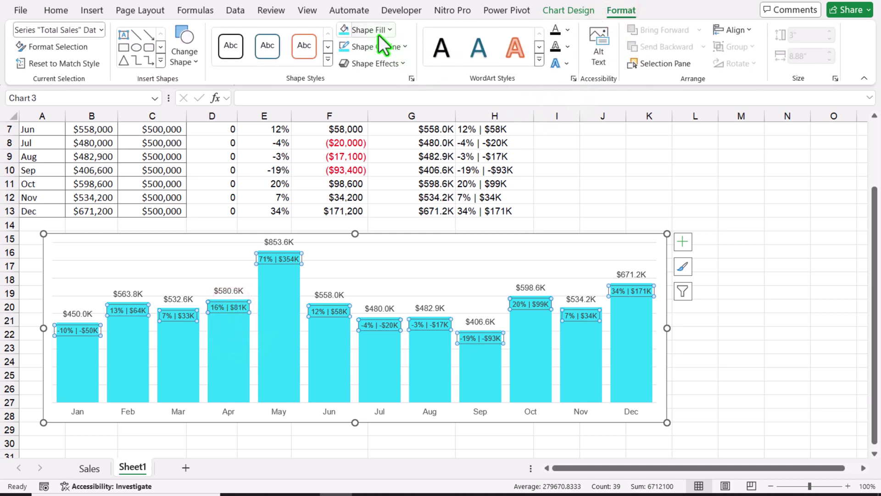
pyautogui.click(378, 35)
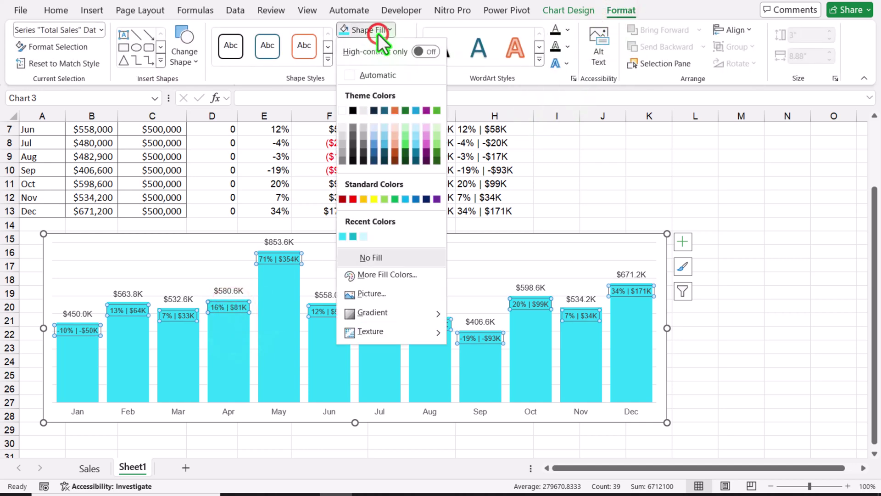
pyautogui.click(361, 238)
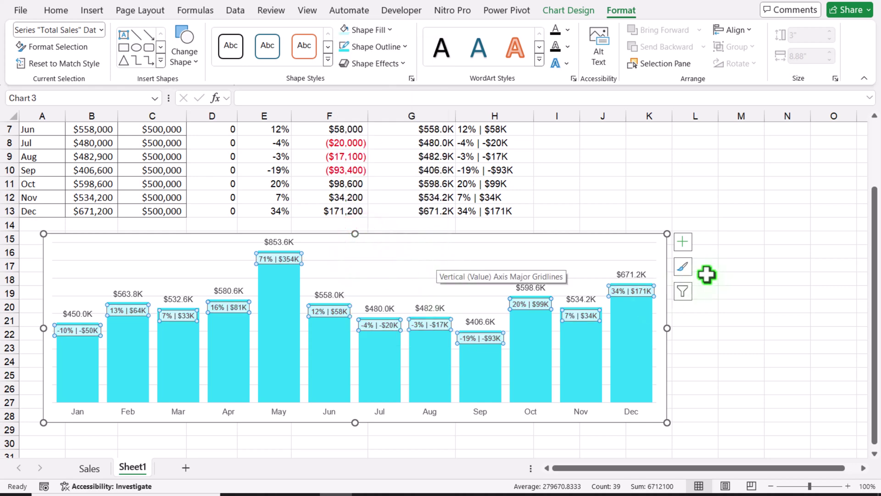
# - Remove the chart's gridlines and format the Top Series data labels in black at font size 10
pyautogui.click(682, 242)
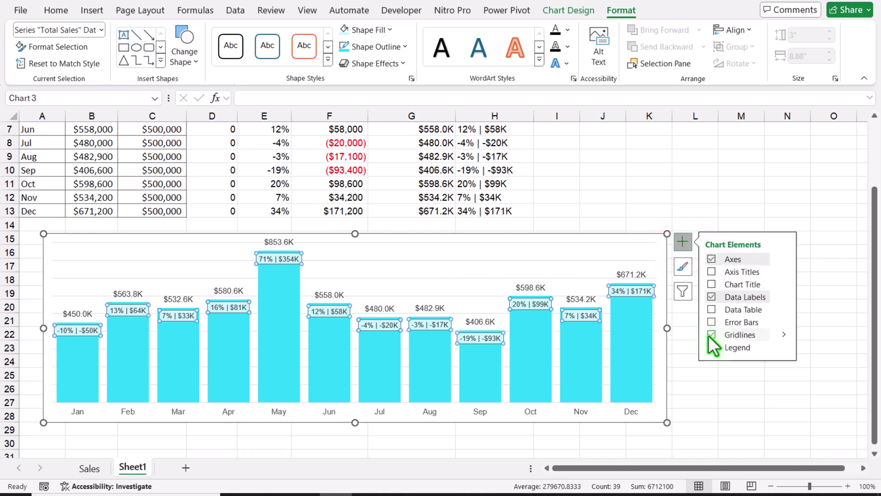
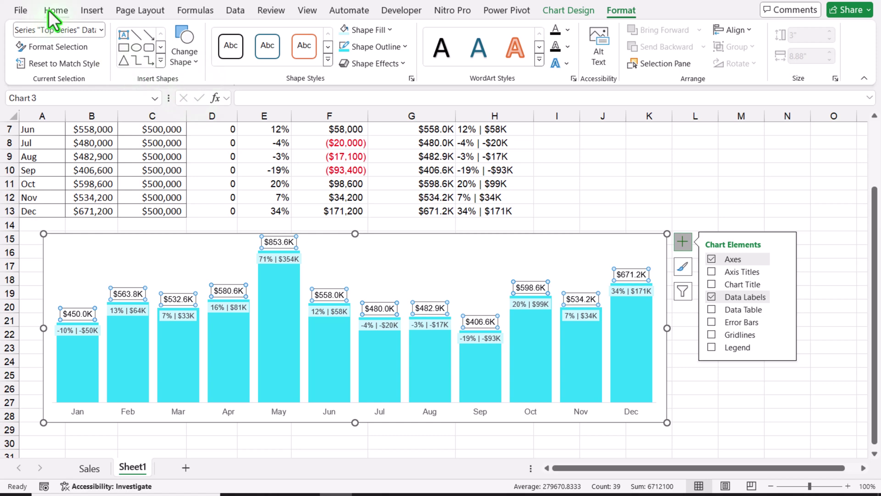
pyautogui.click(57, 10)
pyautogui.click(197, 34)
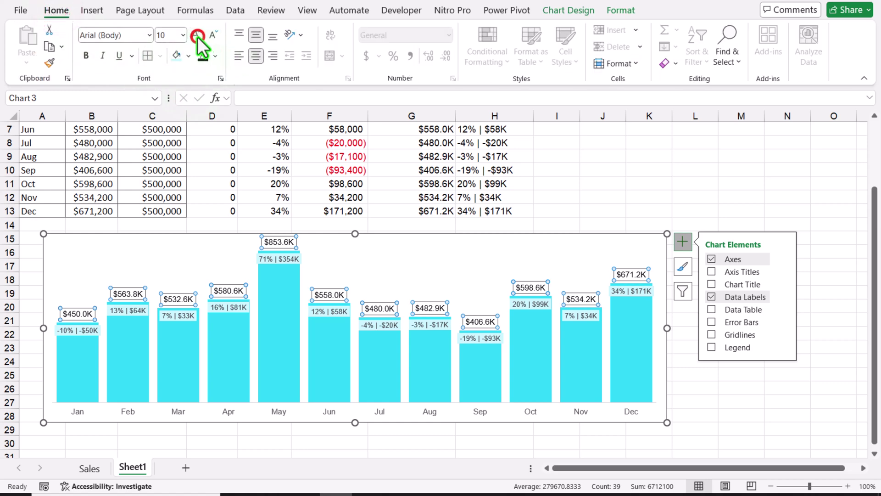
# - Select the plot area and lower its upper edge slightly to leave space above the May label
pyautogui.click(462, 234)
pyautogui.click(620, 9)
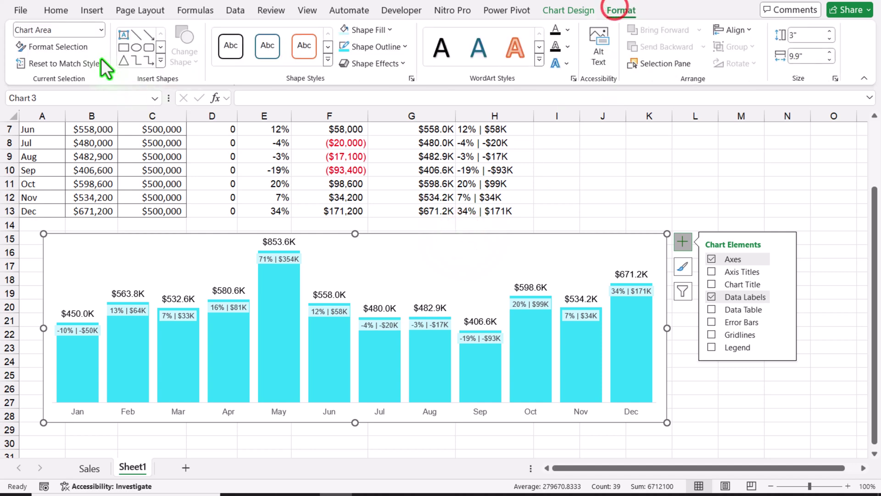
pyautogui.click(102, 30)
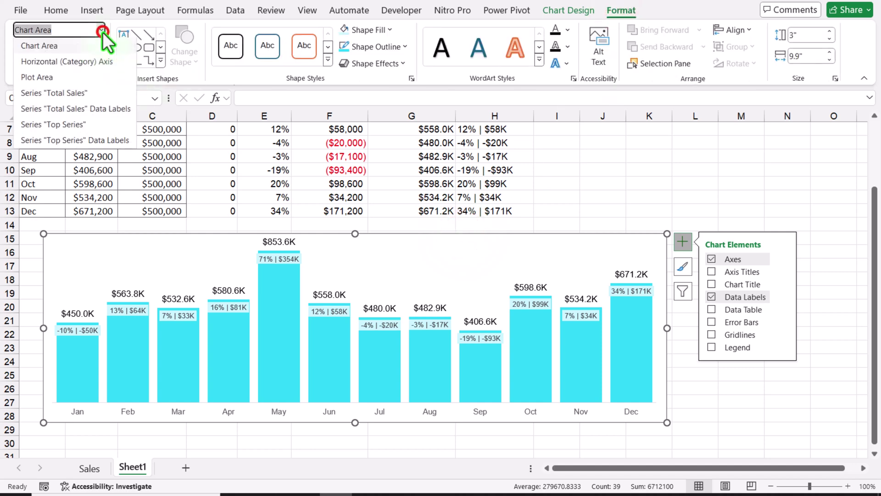
pyautogui.click(86, 79)
pyautogui.moveTo(351, 242); pyautogui.dragTo(353, 255)
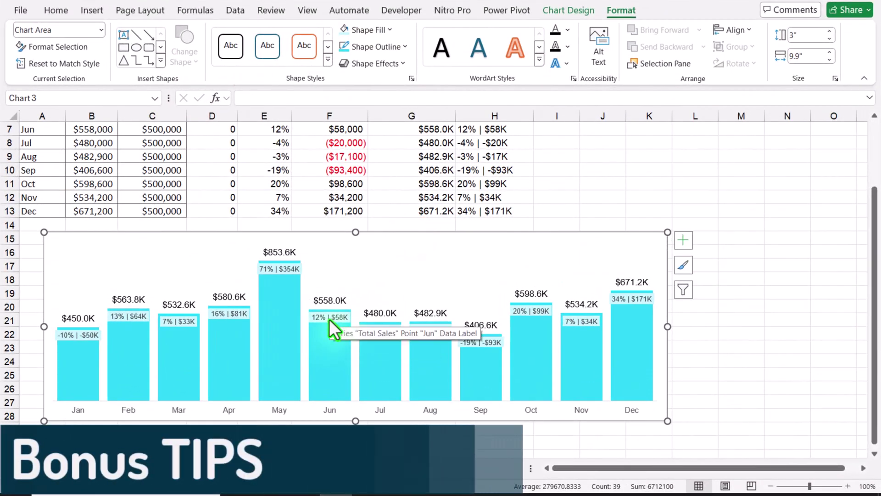
# - Replace the " | " separator in H2's Inside Data Label formula with CHAR(10) and fill the formula through H13
pyautogui.scroll(2, 500, 169)
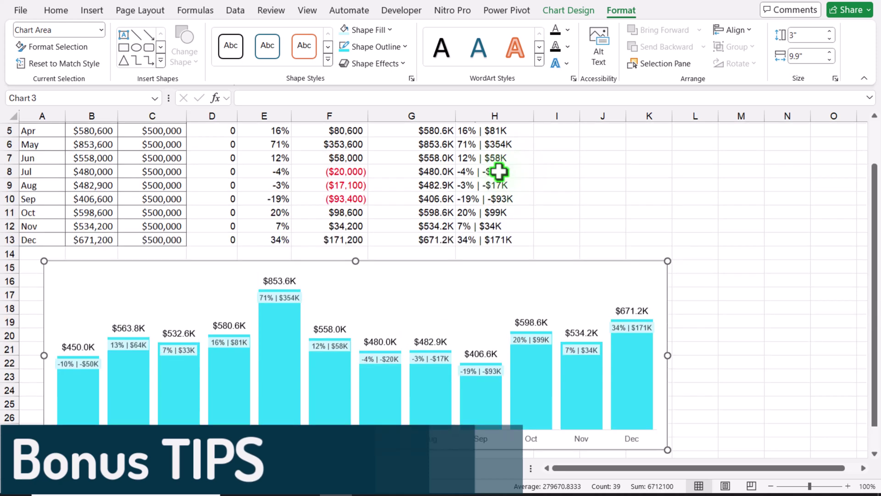
pyautogui.click(480, 140)
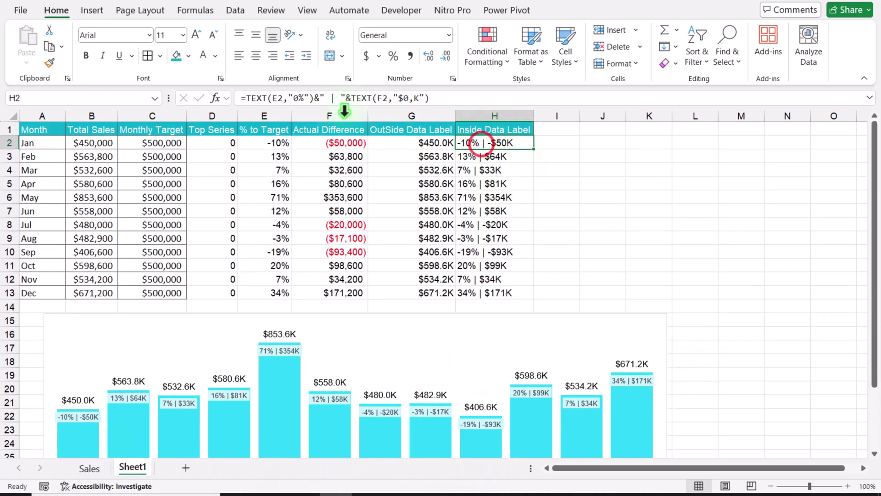
pyautogui.moveTo(345, 94); pyautogui.dragTo(316, 100)
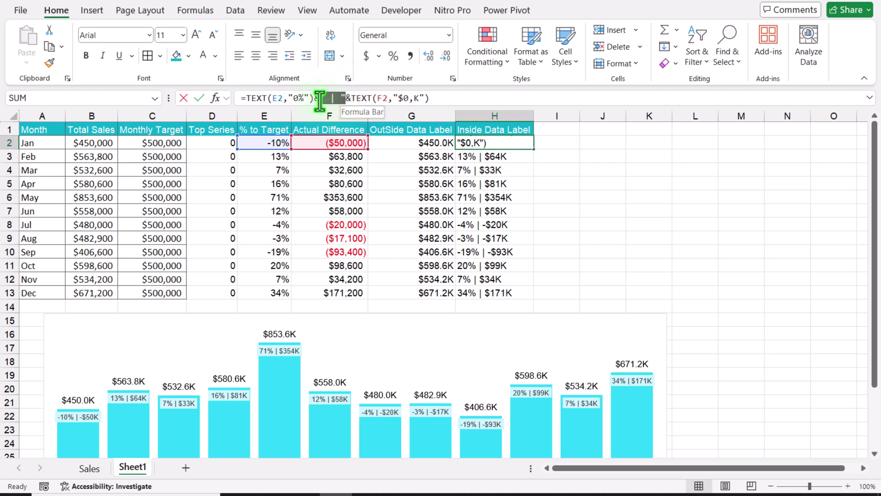
pyautogui.write('char')
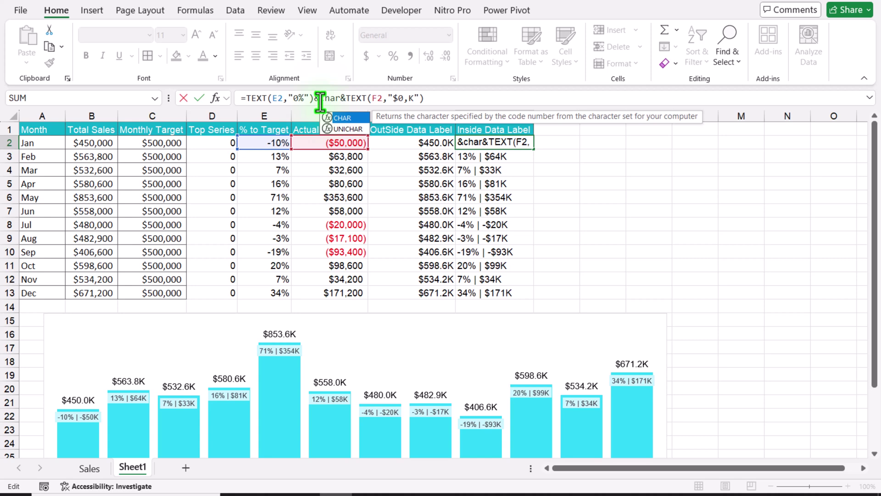
pyautogui.write('(10')
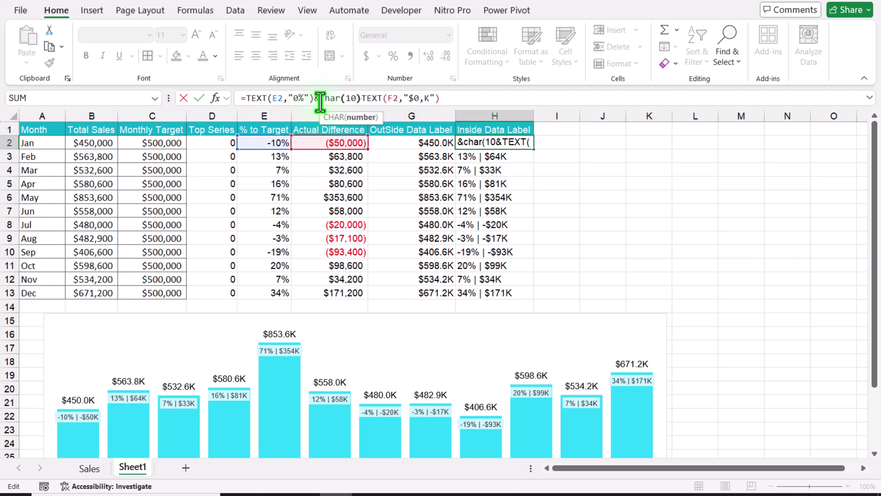
pyautogui.write(')')
pyautogui.press('Return')
pyautogui.click(492, 145)
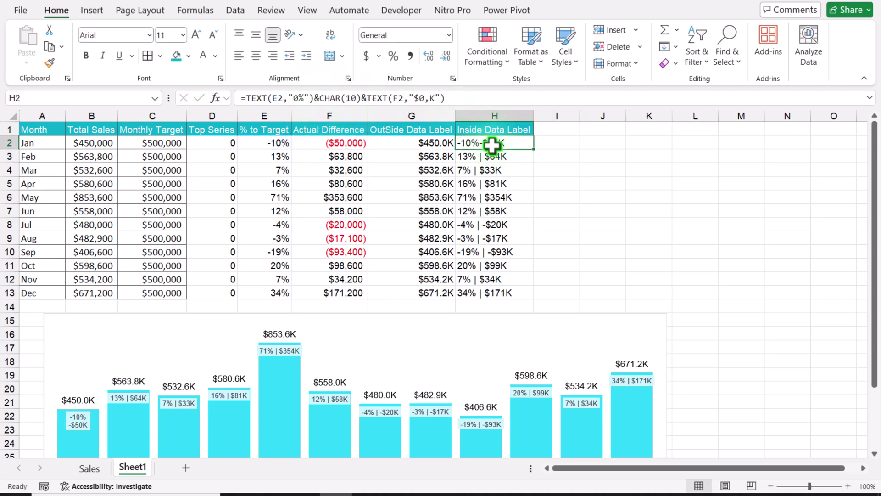
pyautogui.moveTo(533, 148); pyautogui.dragTo(522, 299)
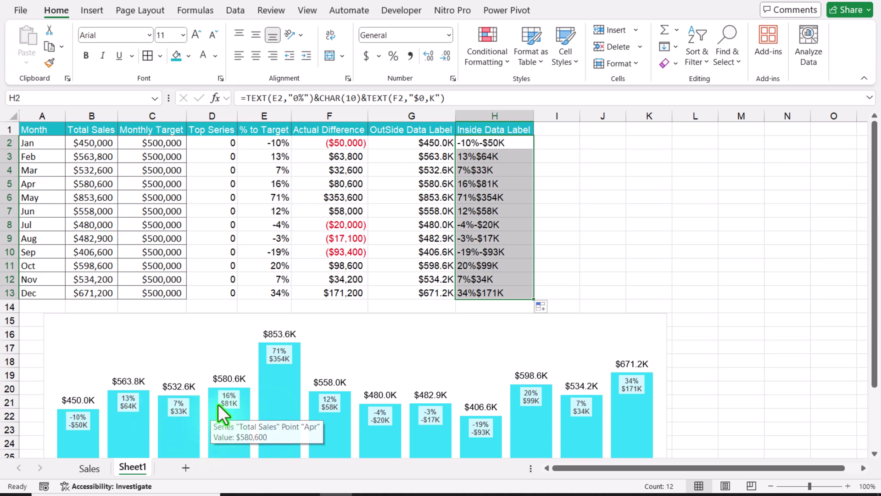
# - Insert a second &CHAR(10) after the first one in H2's Inside Data Label formula and fill the formula through H13
pyautogui.click(485, 143)
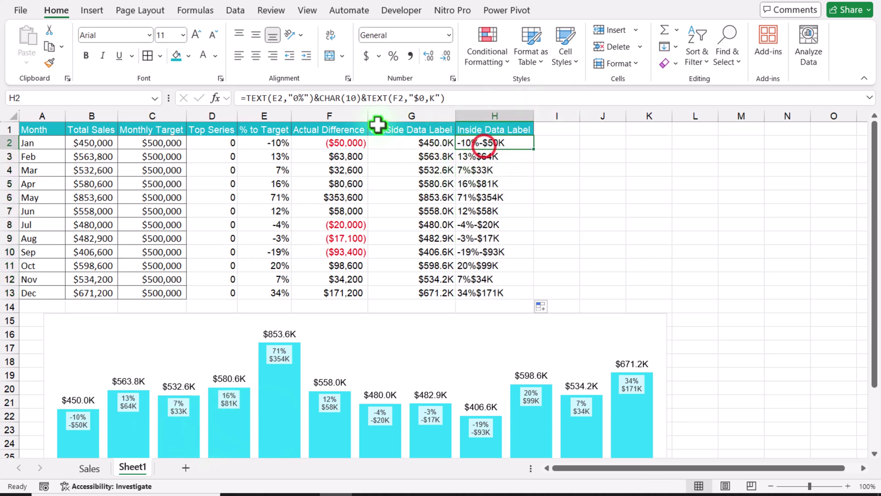
pyautogui.click(361, 97)
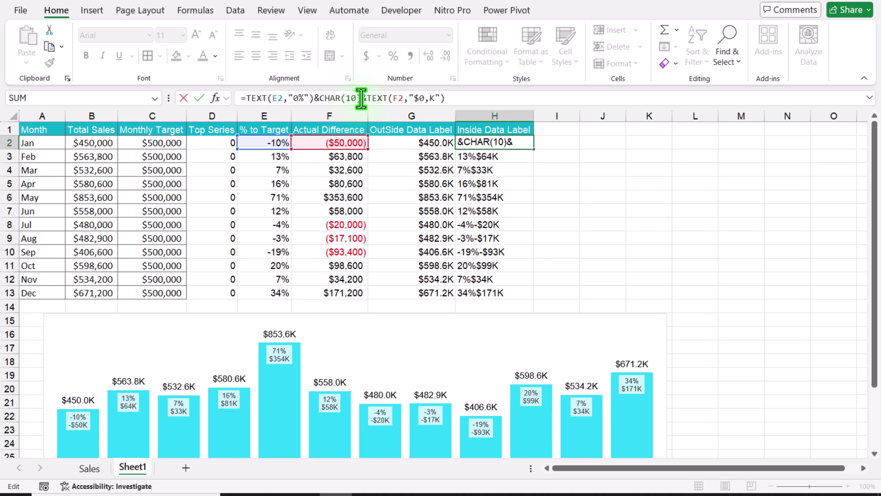
pyautogui.write('&char(')
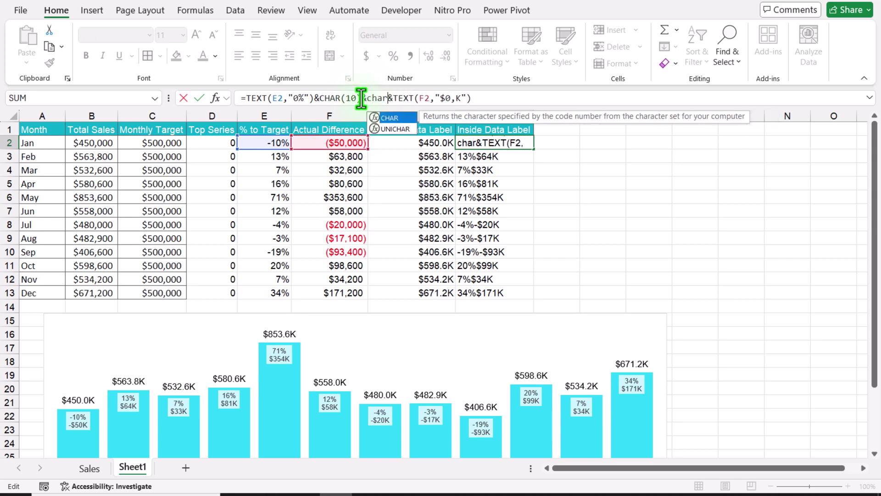
pyautogui.write('10')
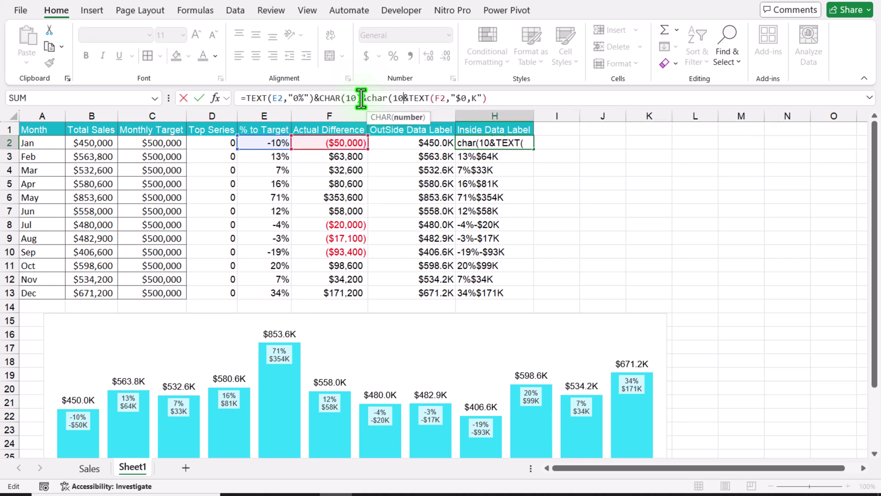
pyautogui.write(')')
pyautogui.press('Return')
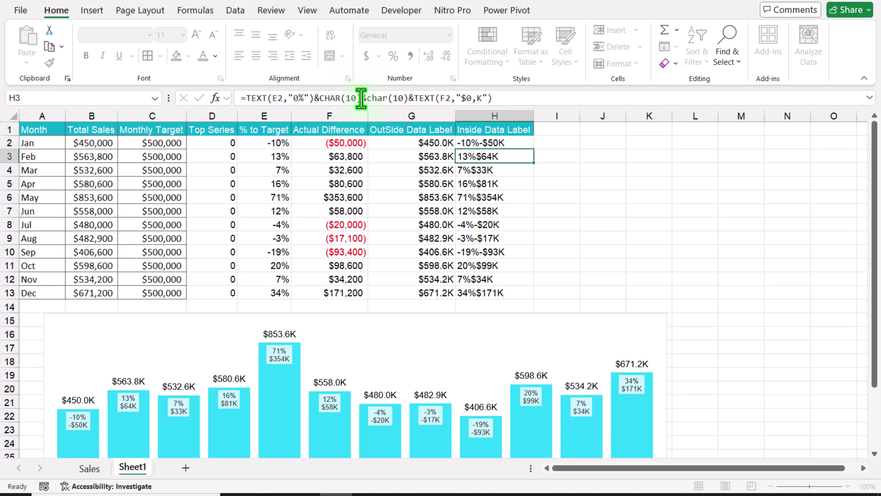
pyautogui.click(525, 143)
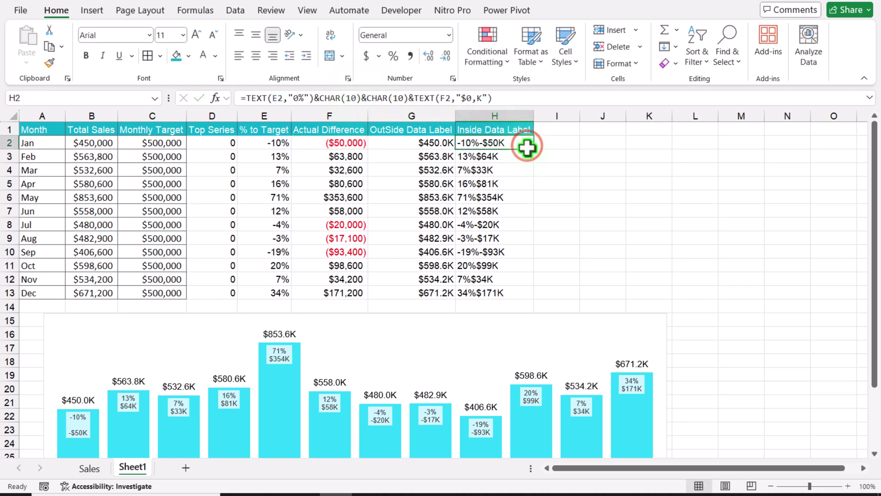
pyautogui.doubleClick(533, 150)
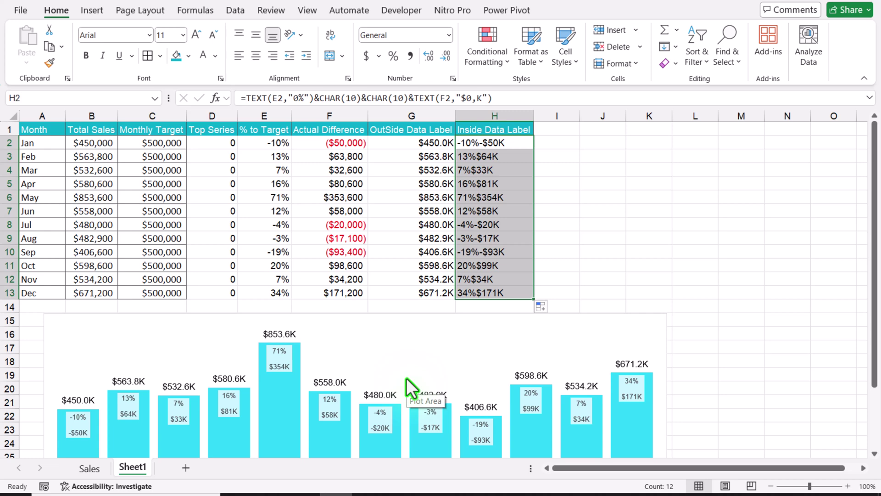
pyautogui.click(696, 332)
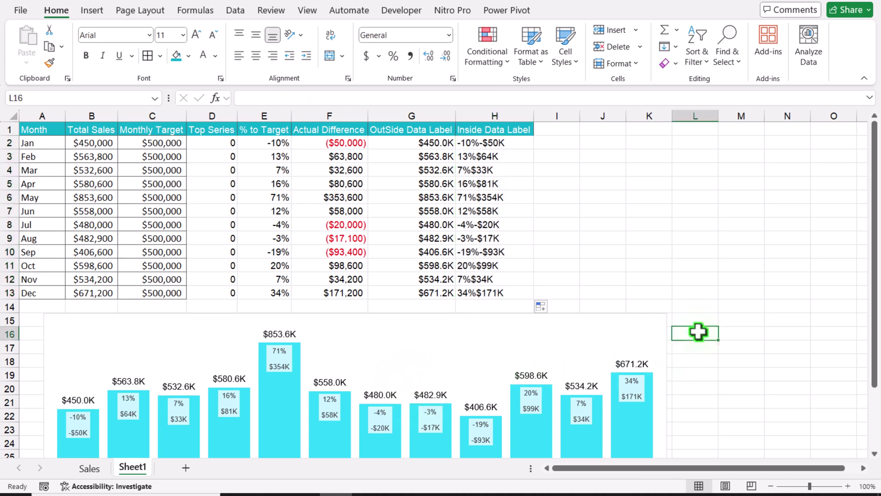
pyautogui.scroll(-4, 698, 331)
pyautogui.scroll(2, 698, 332)
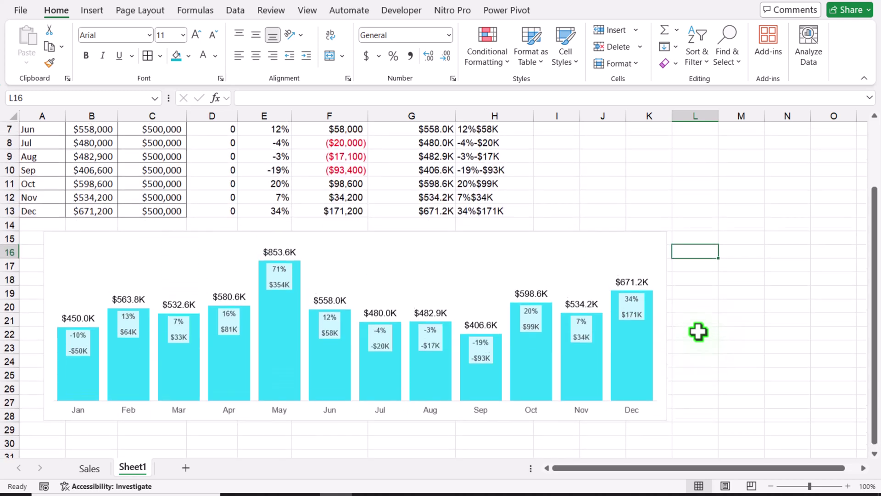